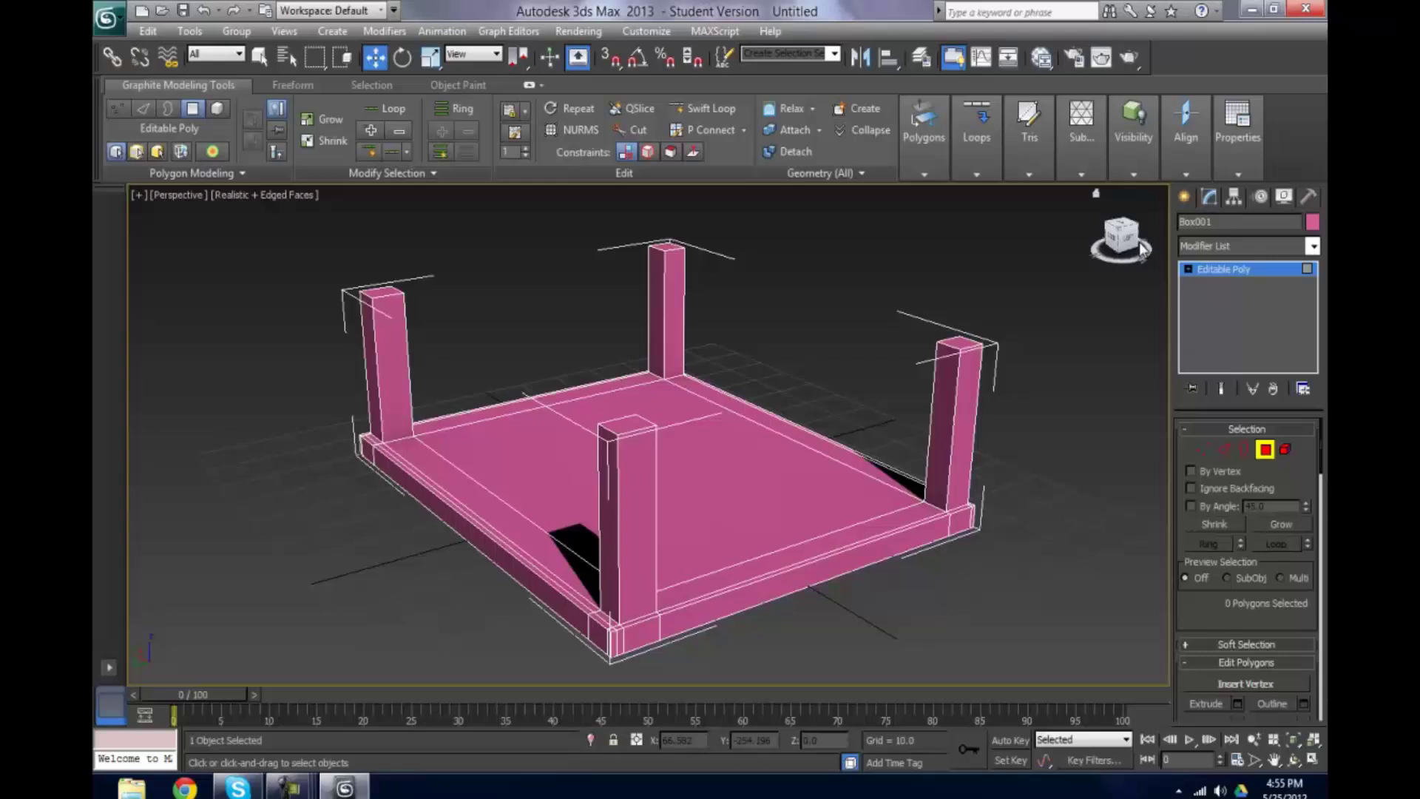
Leave polygon editing of the table, show the object creation tools and deselect the model.
mouse_move(1197, 178)
left_click(1185, 196)
left_click(1019, 453)
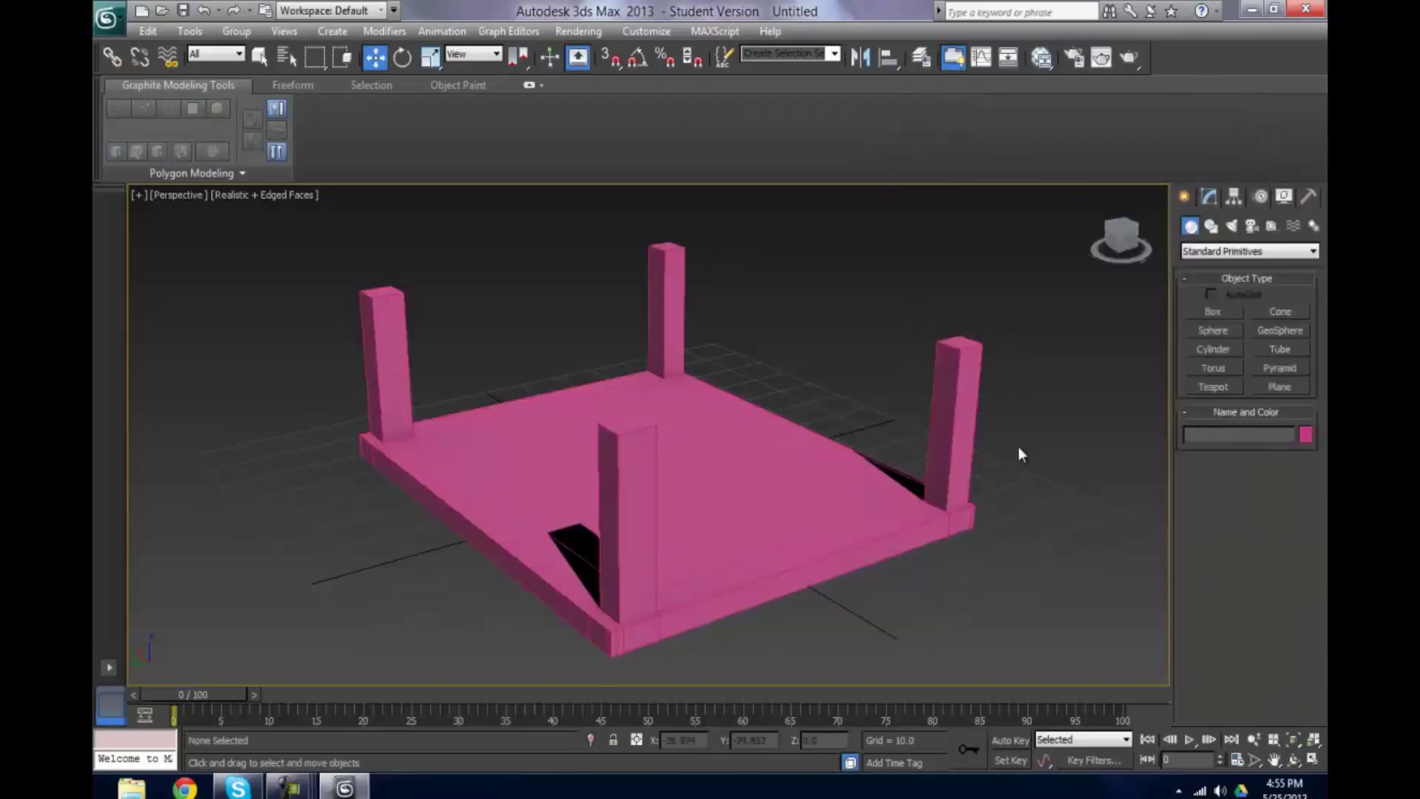
Launch UDK from the Windows Start screen.
left_click(100, 793)
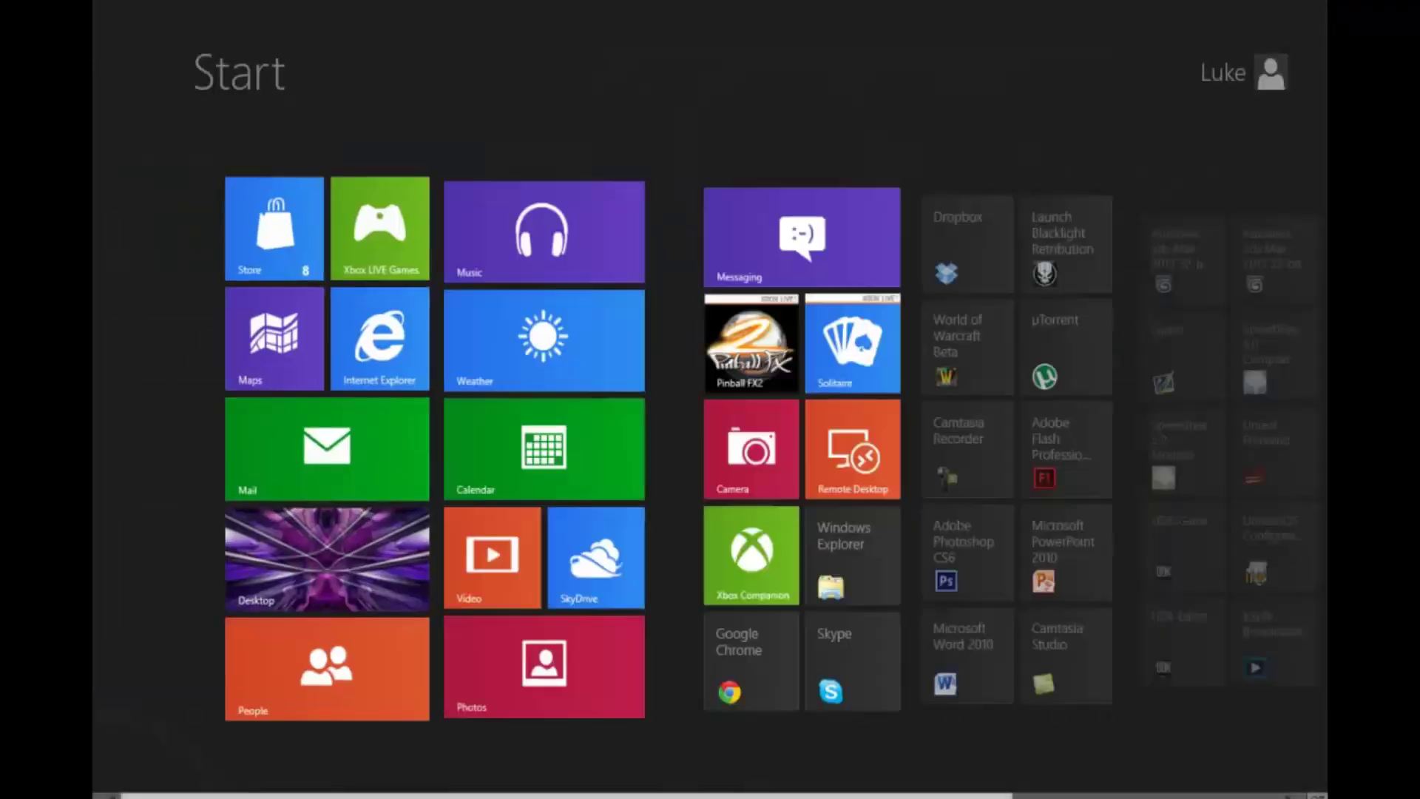
scroll(800, 777, "down", 3)
left_click(809, 689)
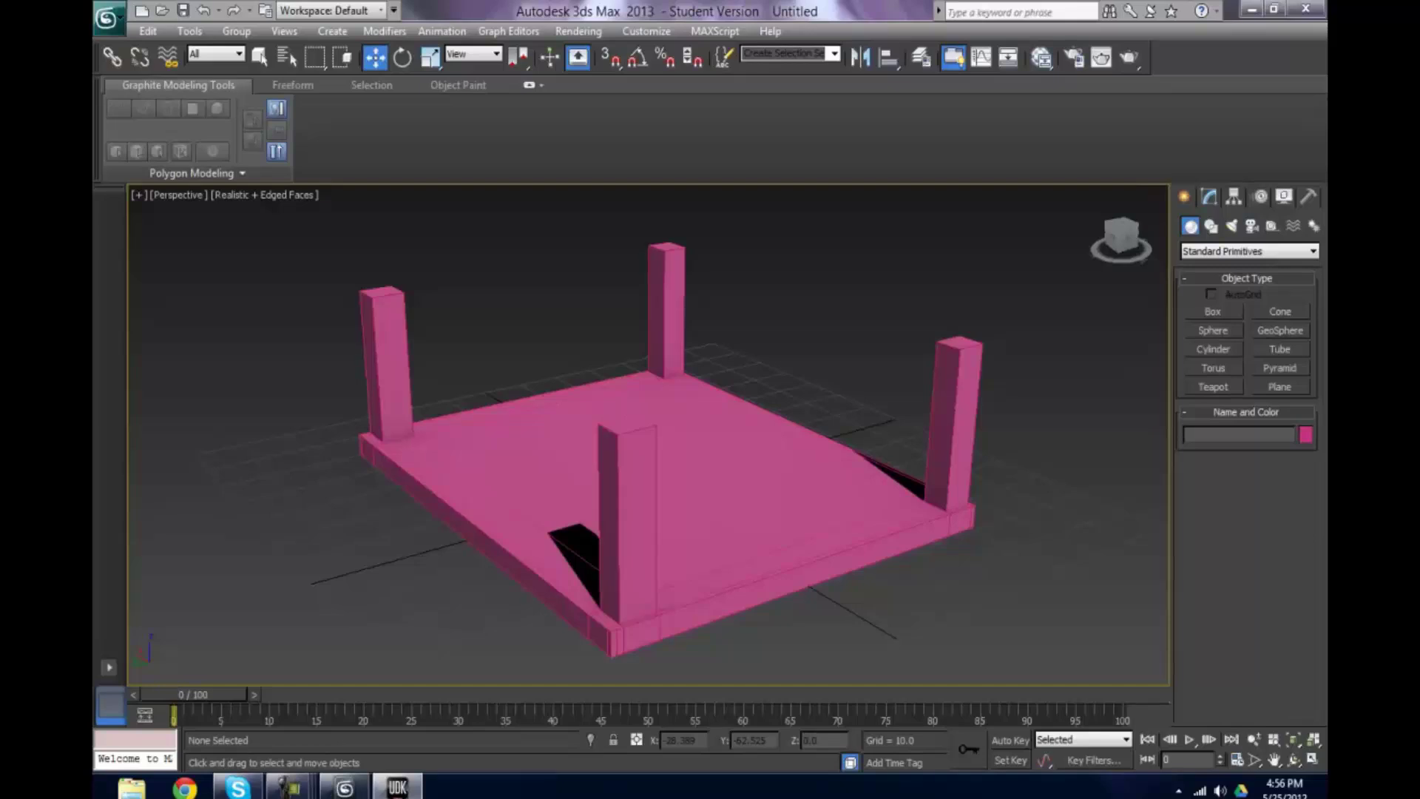
left_click(951, 398)
left_click(1059, 339)
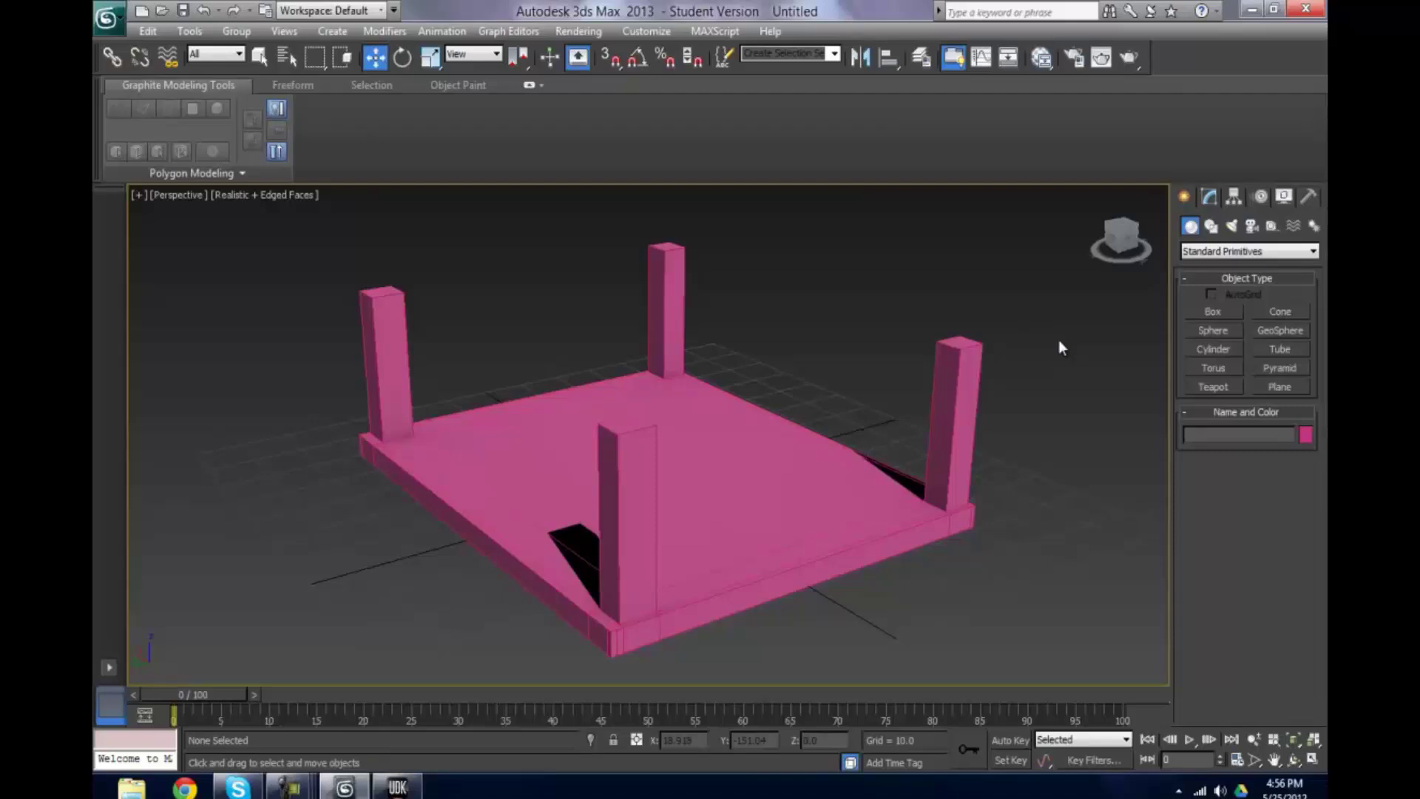
left_click(945, 479)
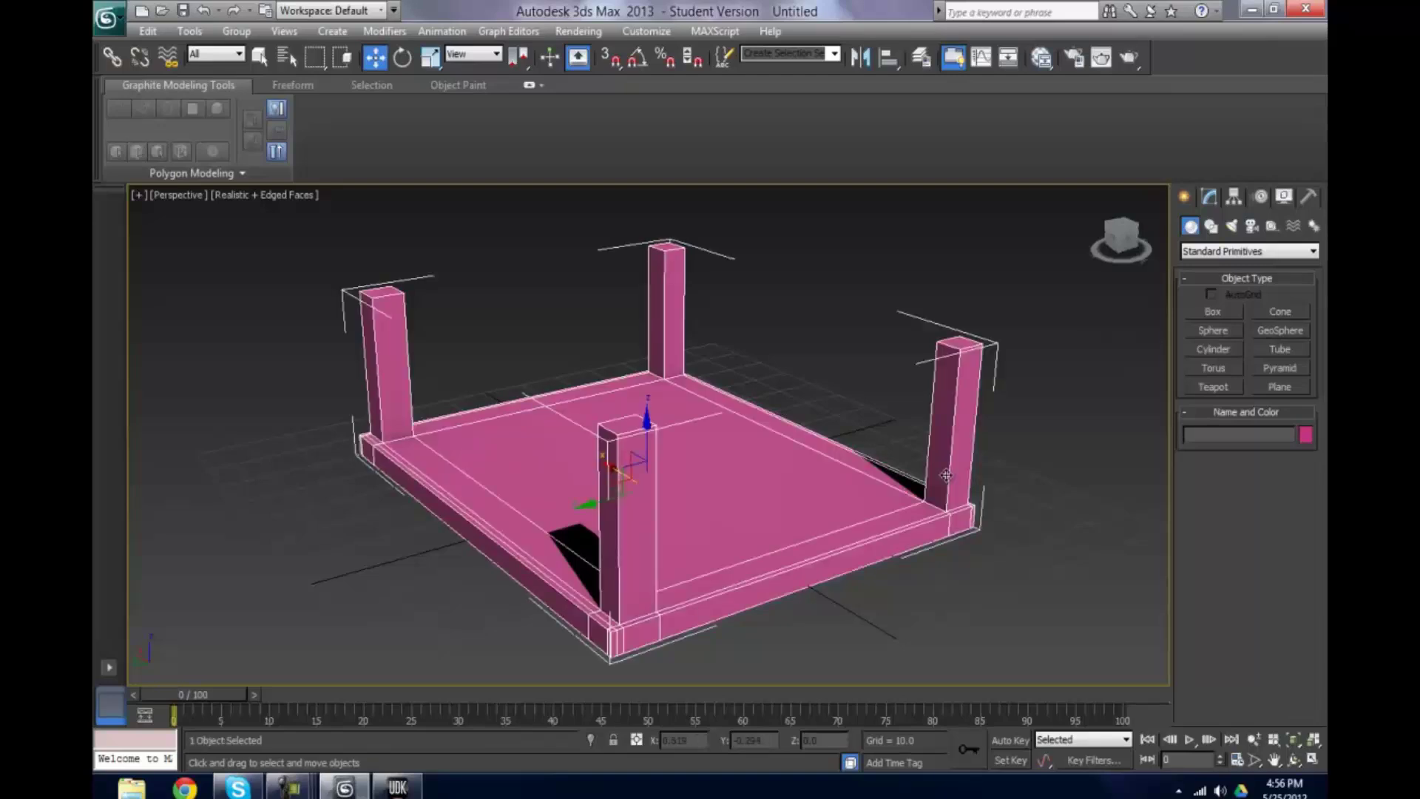
left_click(849, 339)
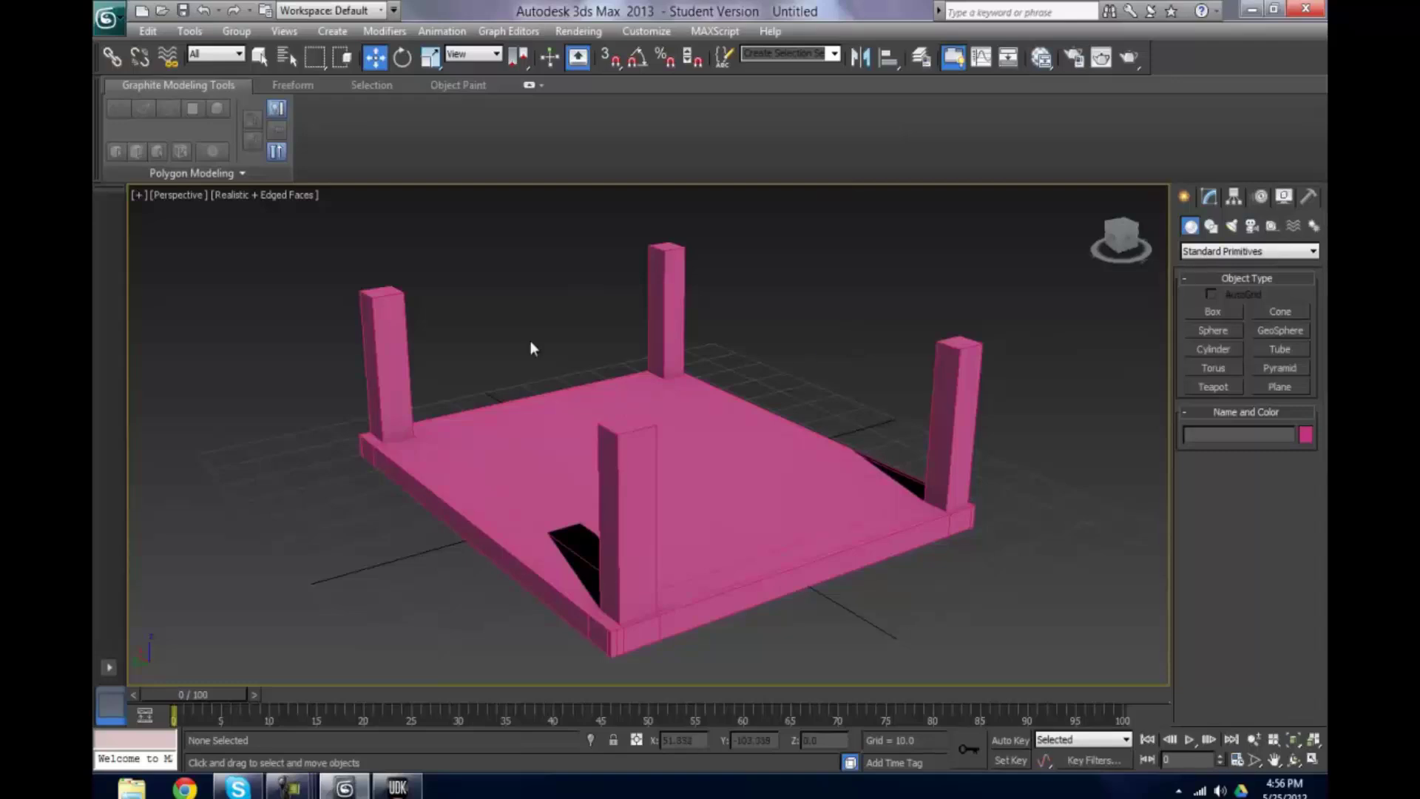
Create a very small Biped system at the edge of the tabletop and view it up close.
left_click(334, 33)
mouse_move(361, 374)
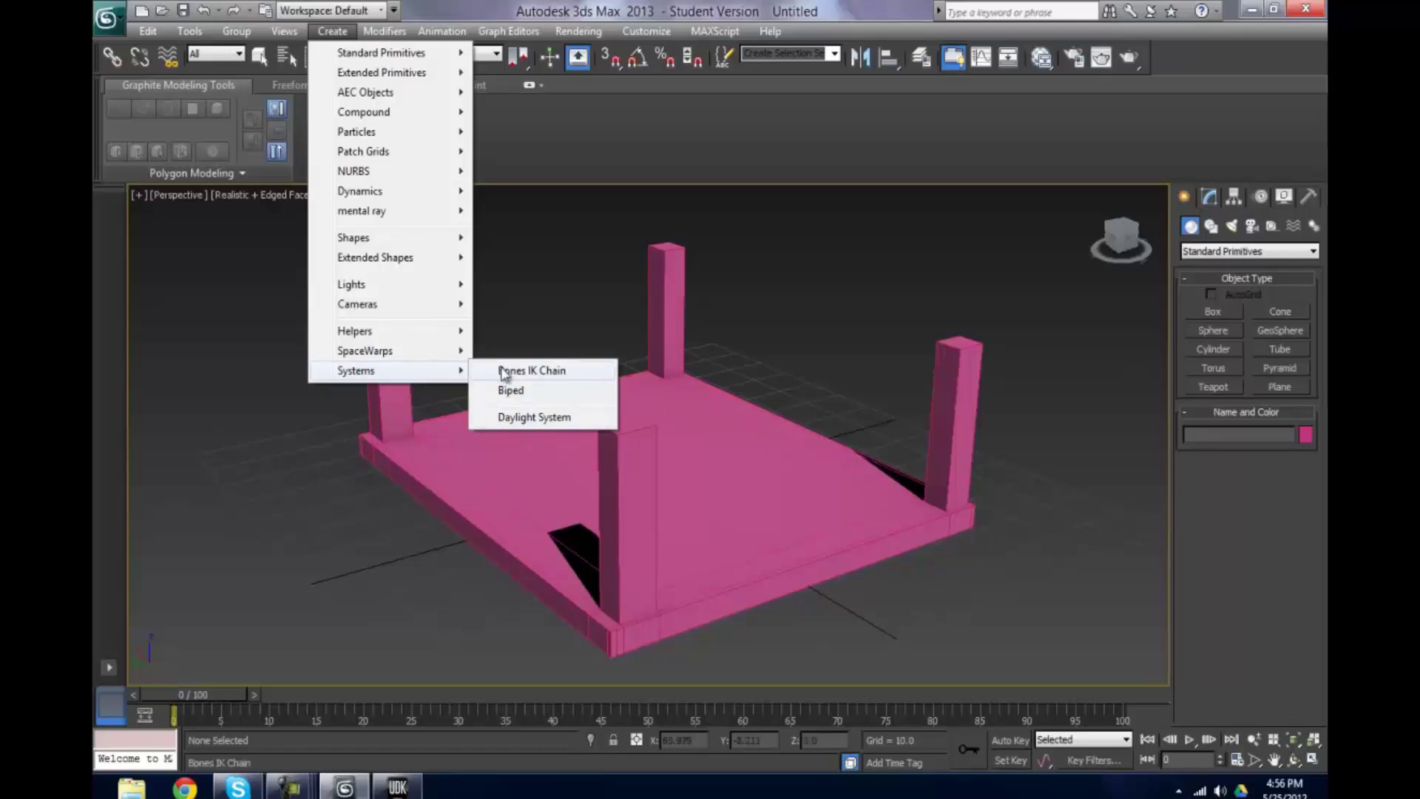
left_click(534, 392)
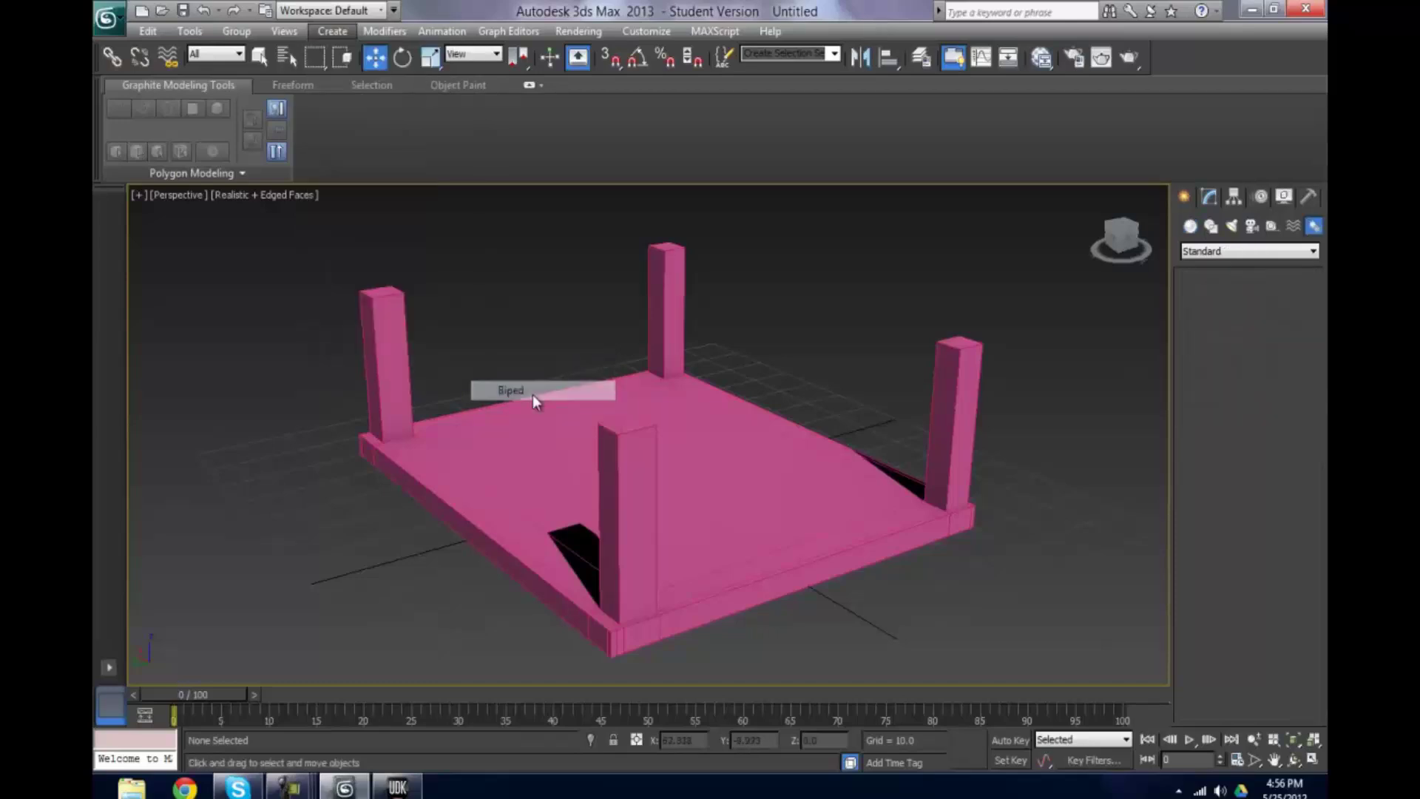
left_click_drag(842, 589, 929, 554)
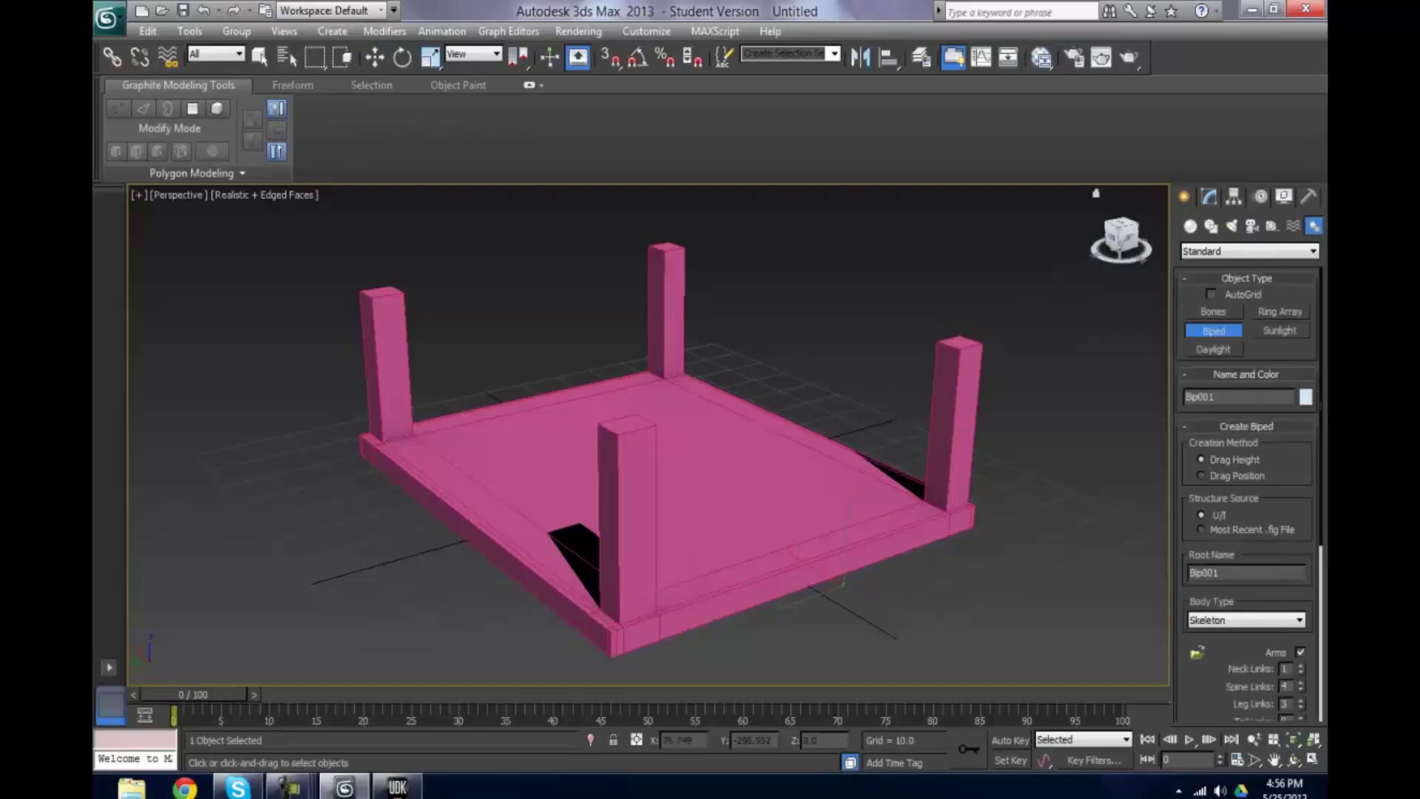
left_click_drag(1114, 250, 976, 246)
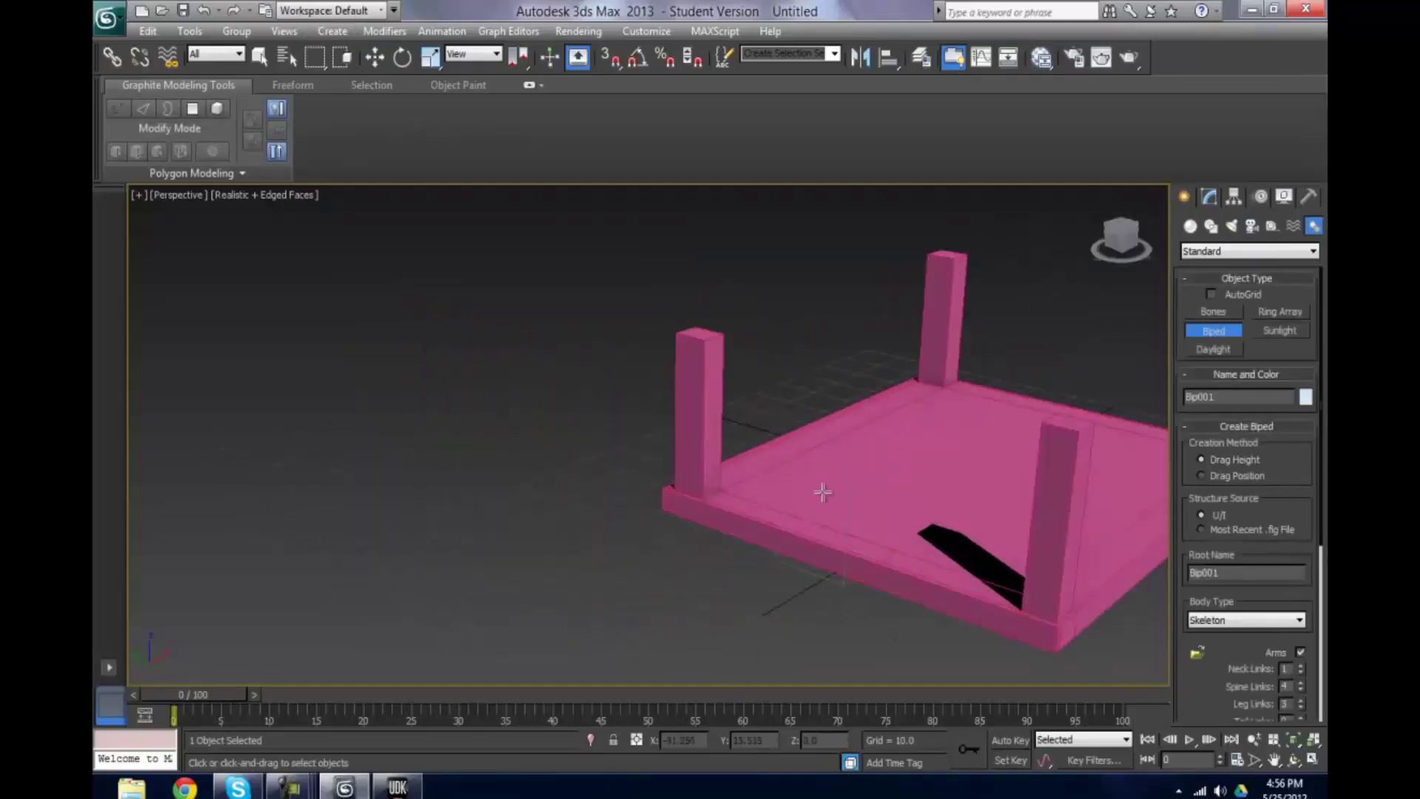
scroll(903, 602, "up", 6)
middle_click_drag(922, 634, 468, 279)
scroll(459, 278, "down", 8)
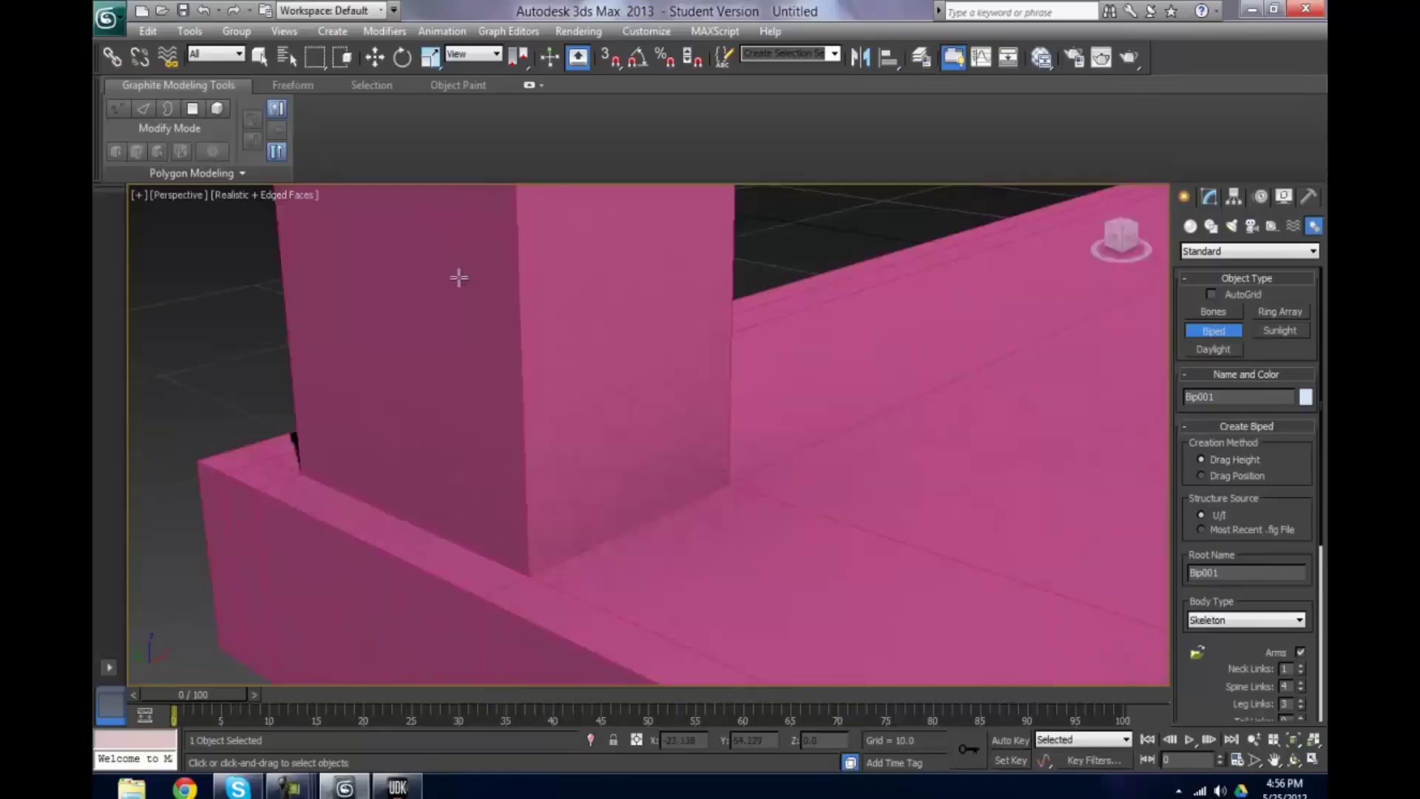
scroll(824, 583, "up", 4)
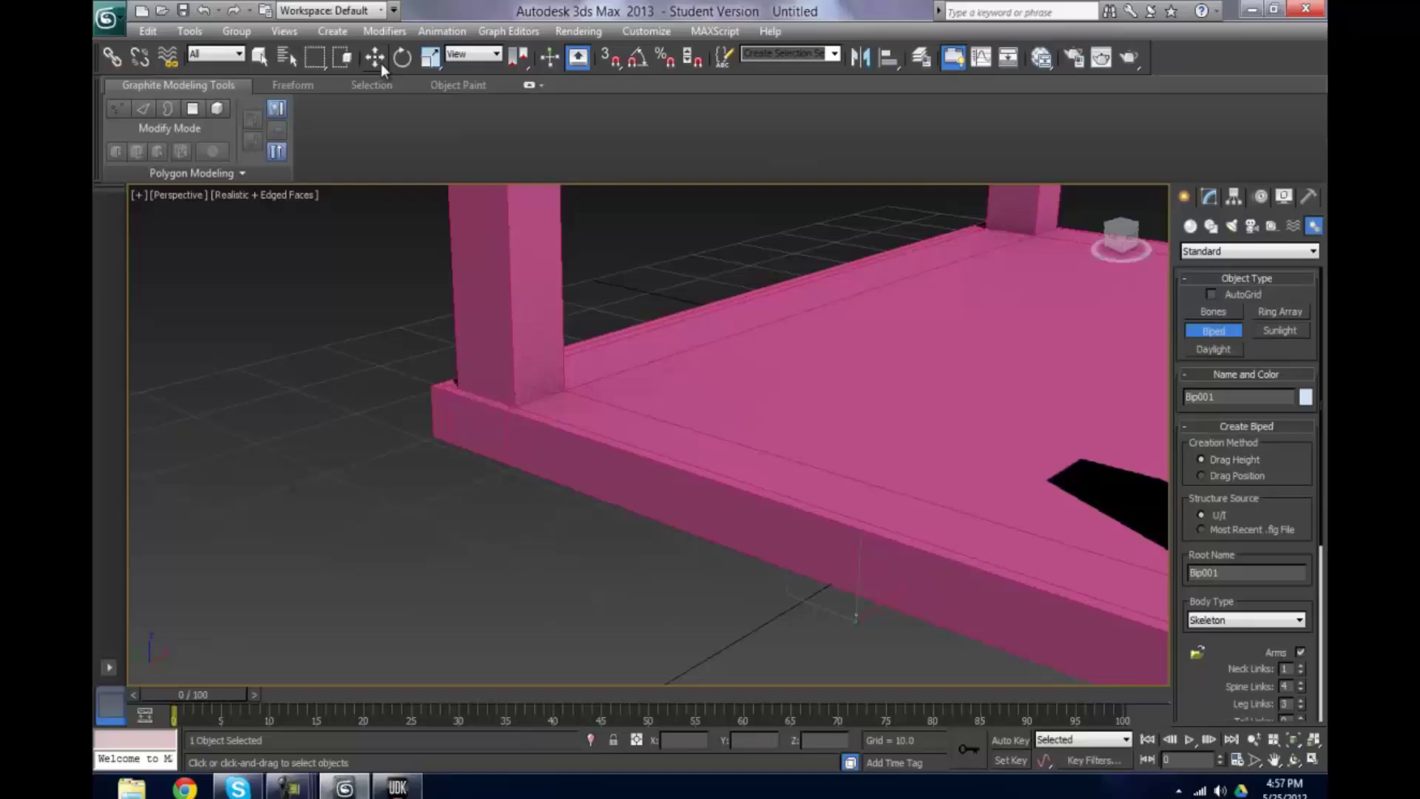
Try to enlarge the tiny biped with uniform scale, undo the scaling and delete the biped.
left_click(379, 62)
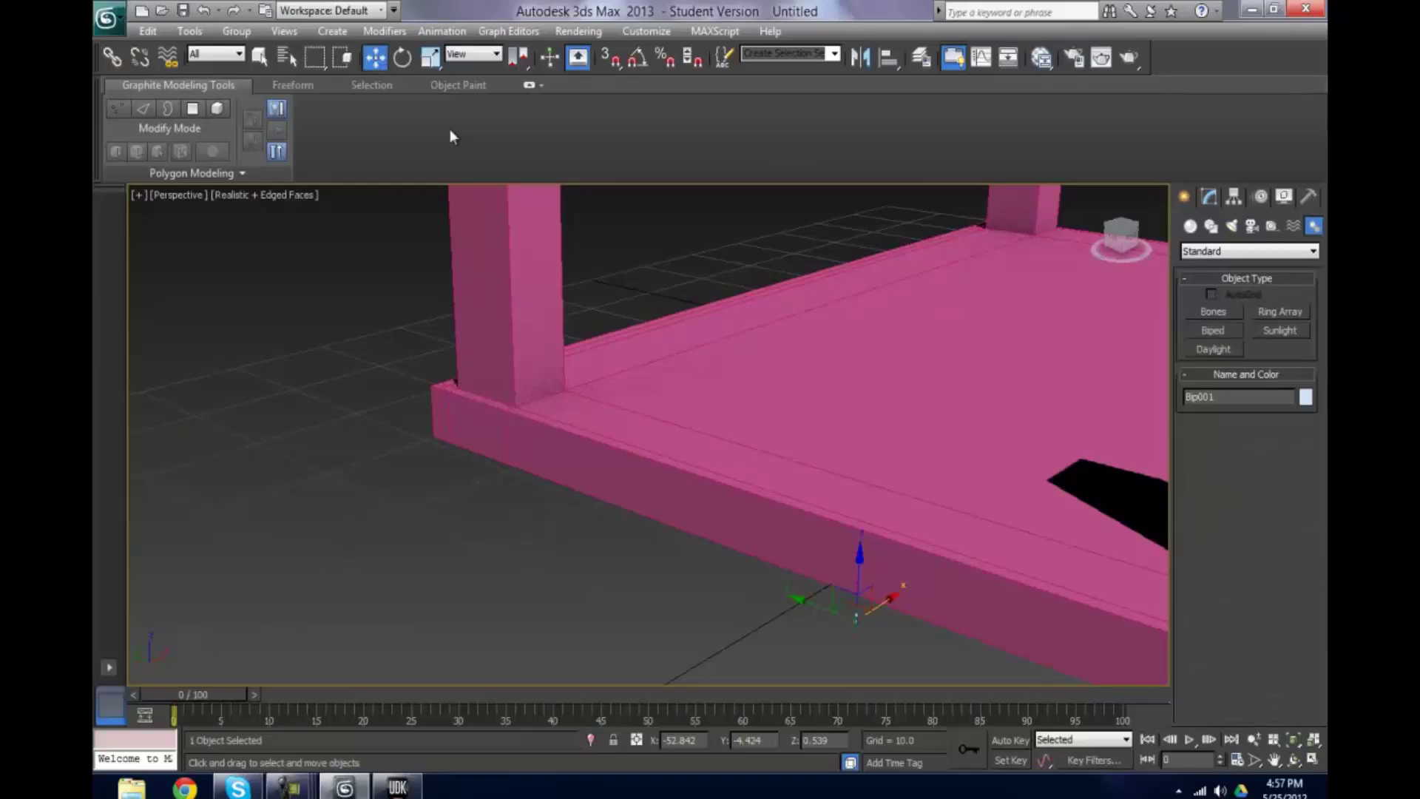
left_click(429, 56)
left_click_drag(860, 571, 847, 484)
key("ctrl+z")
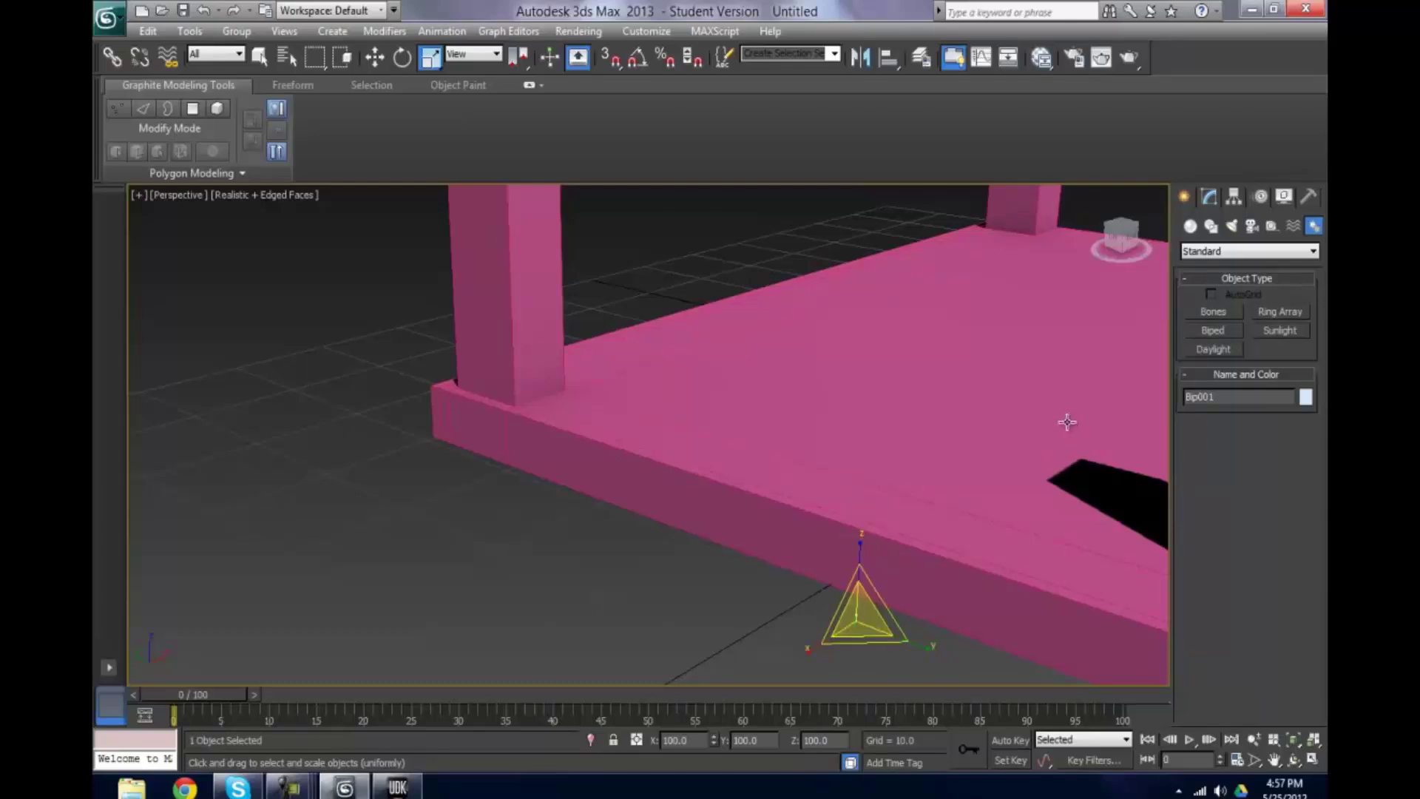
key("Delete")
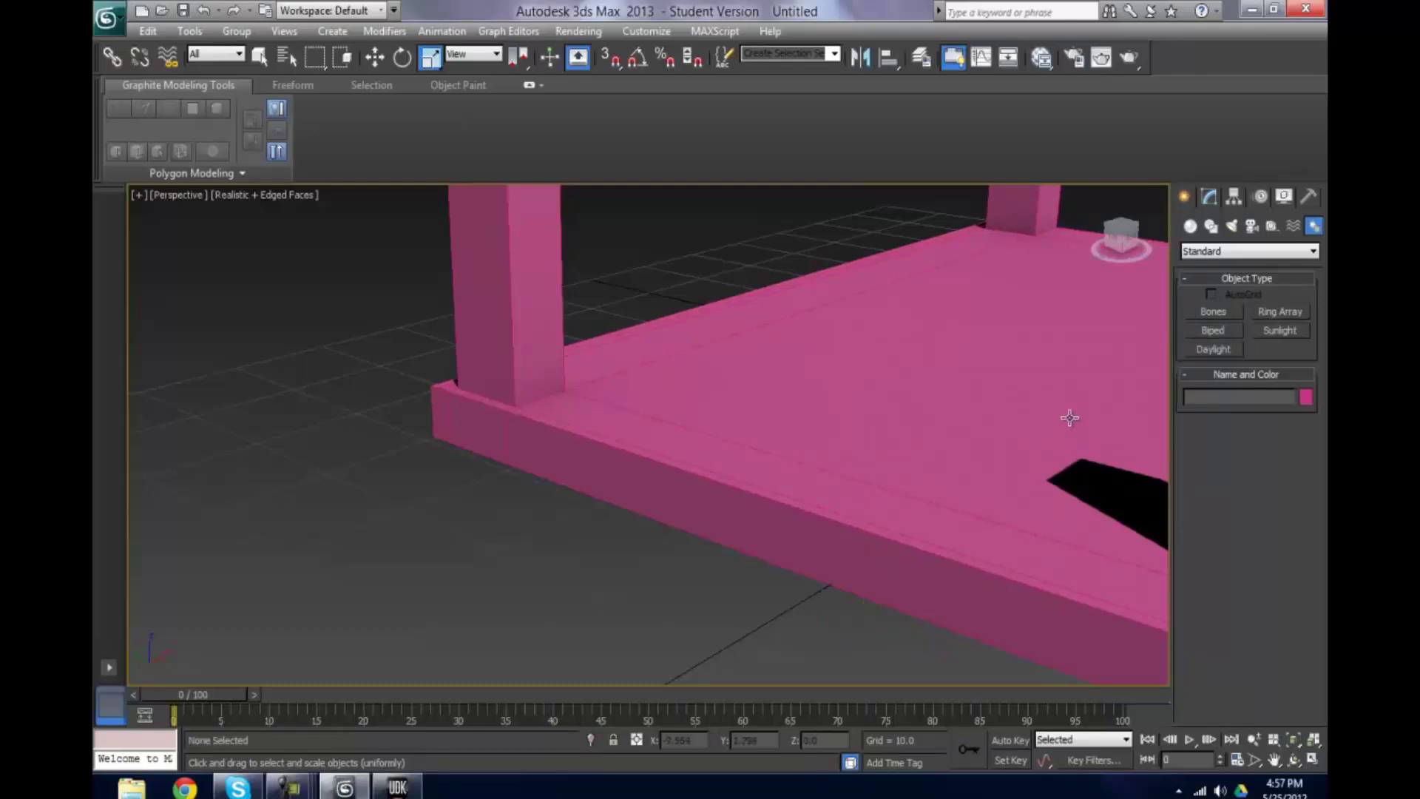
Create a taller standing Biped beside the table and move it along X to about -55.8.
left_click(1213, 331)
left_click_drag(562, 576, 829, 429)
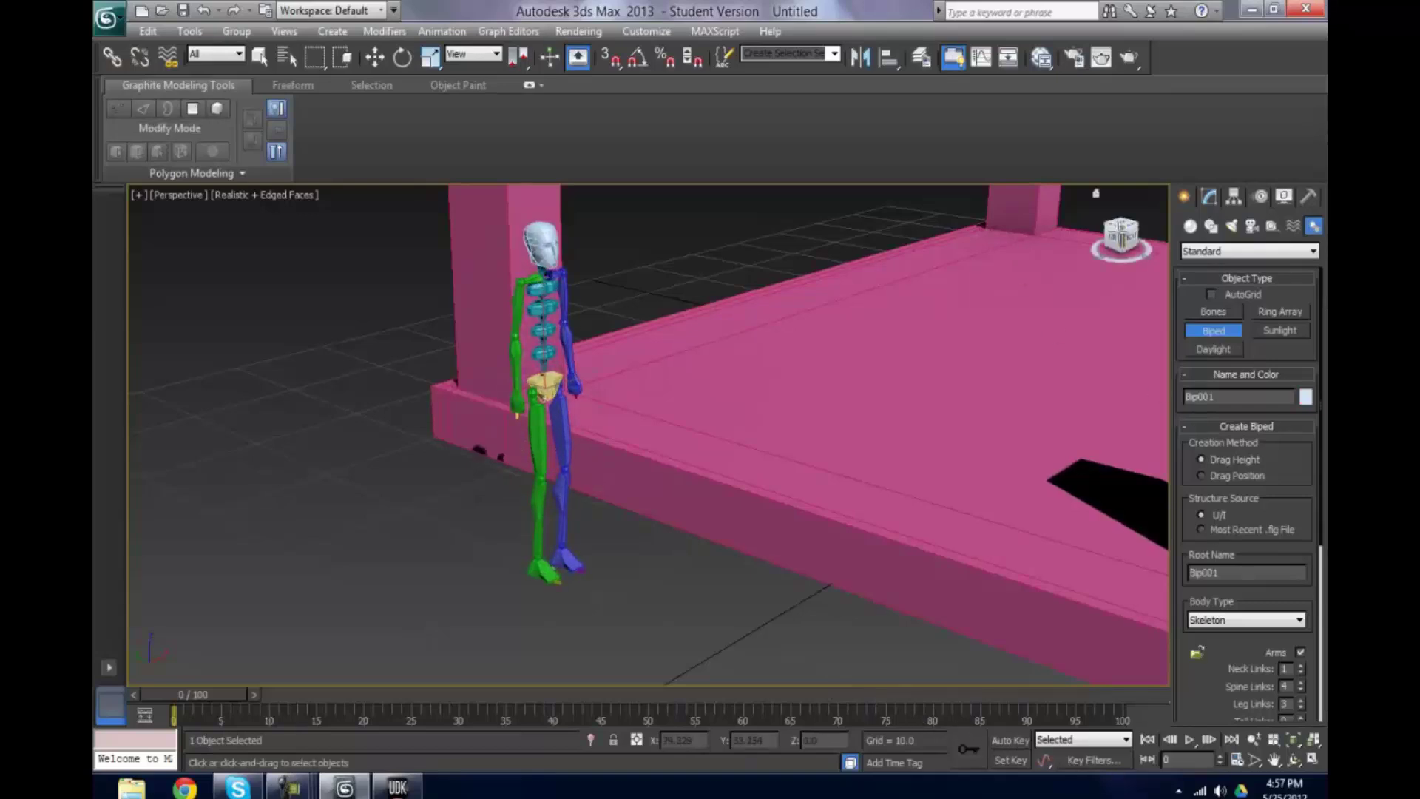
left_click_drag(1074, 234, 1108, 235)
left_click(374, 58)
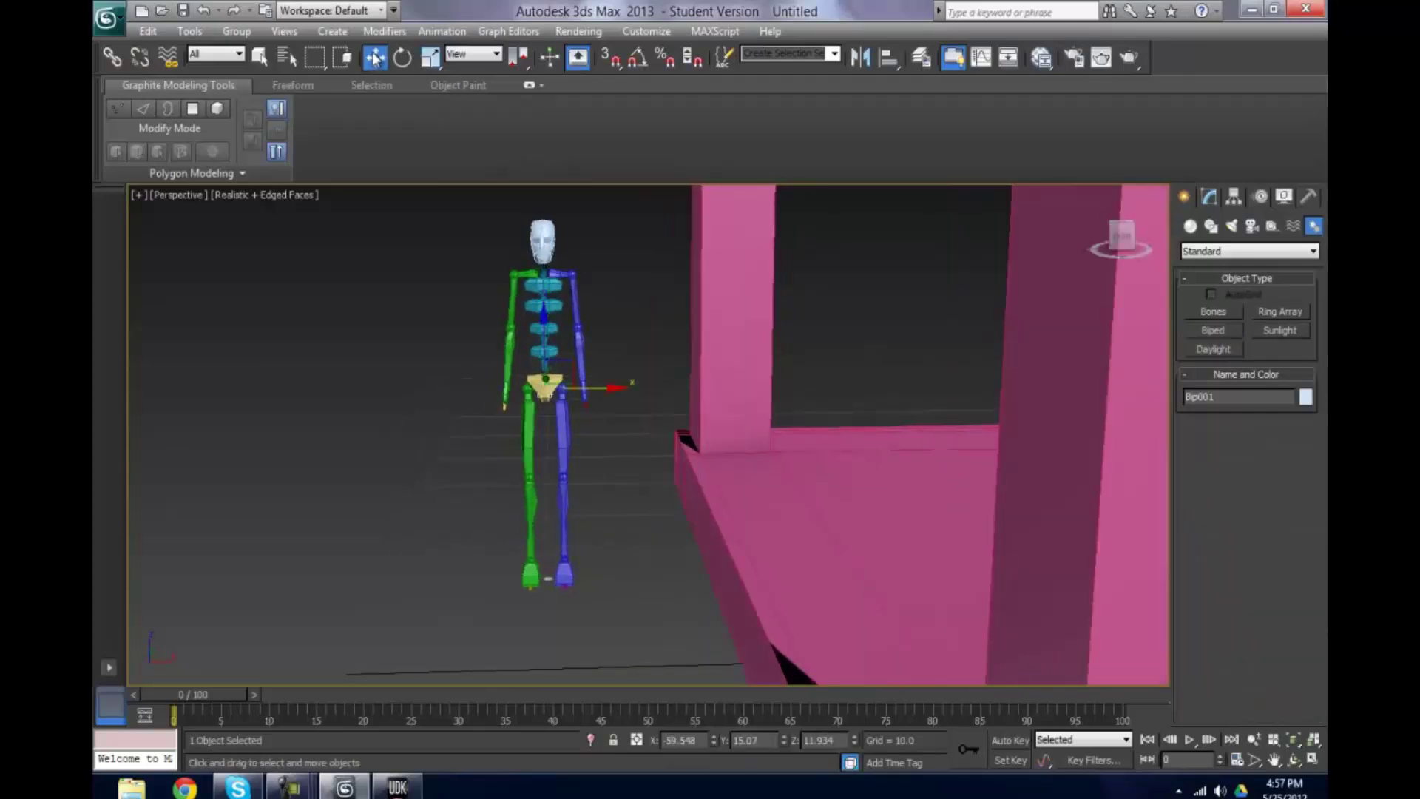
left_click_drag(633, 390, 727, 392)
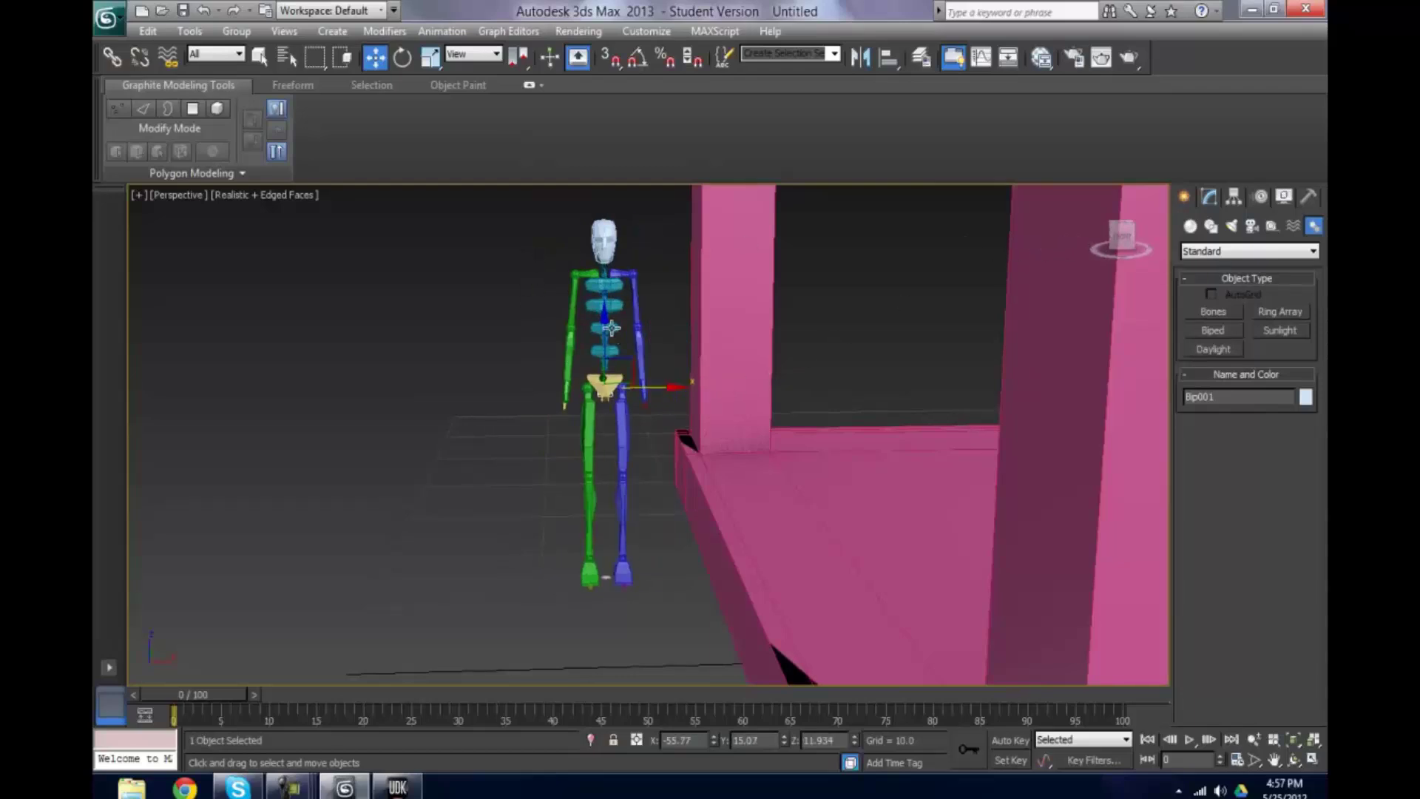
Pose the biped's left arm by moving the left forearm outward and swinging the left hand forward.
left_click(642, 374)
left_click_drag(699, 329, 731, 304)
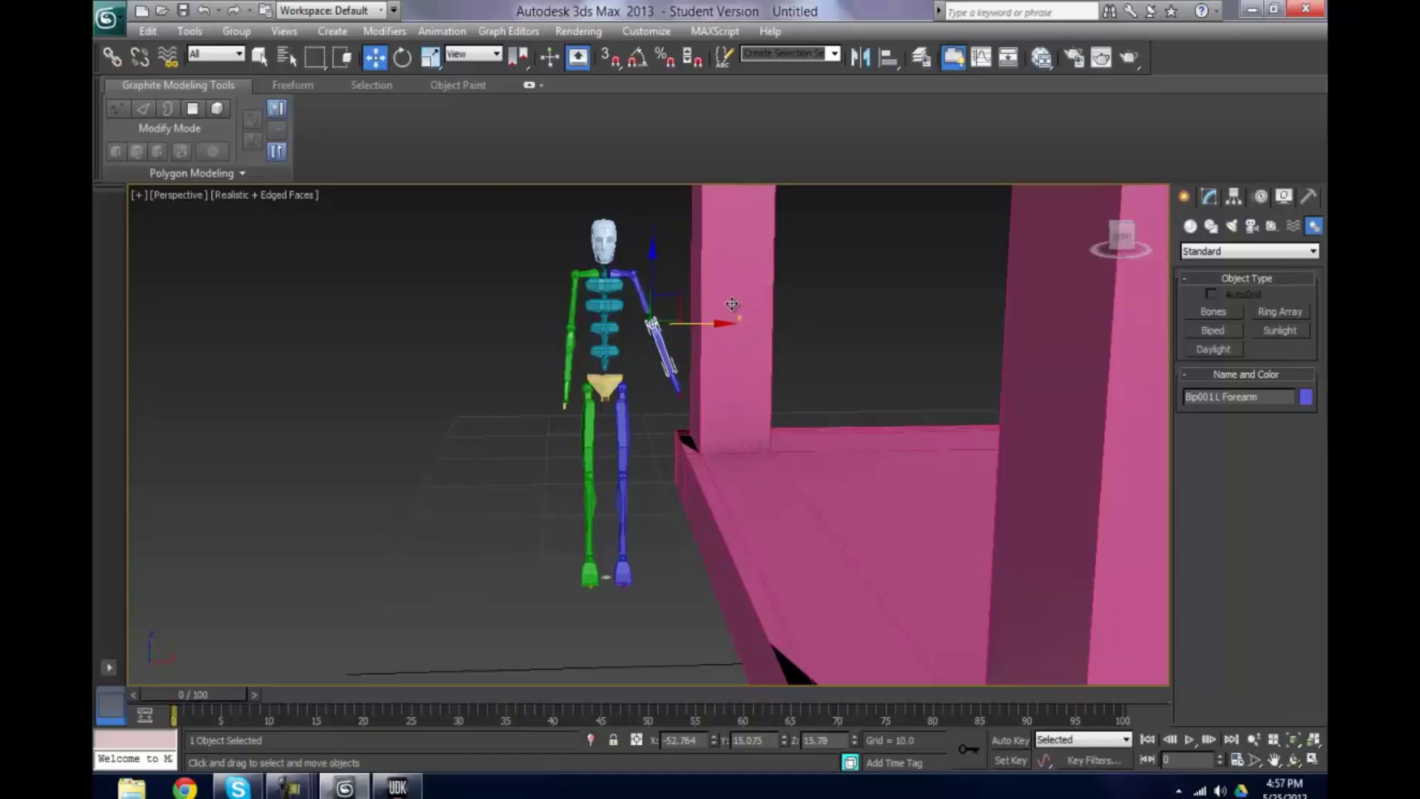
left_click(1099, 242)
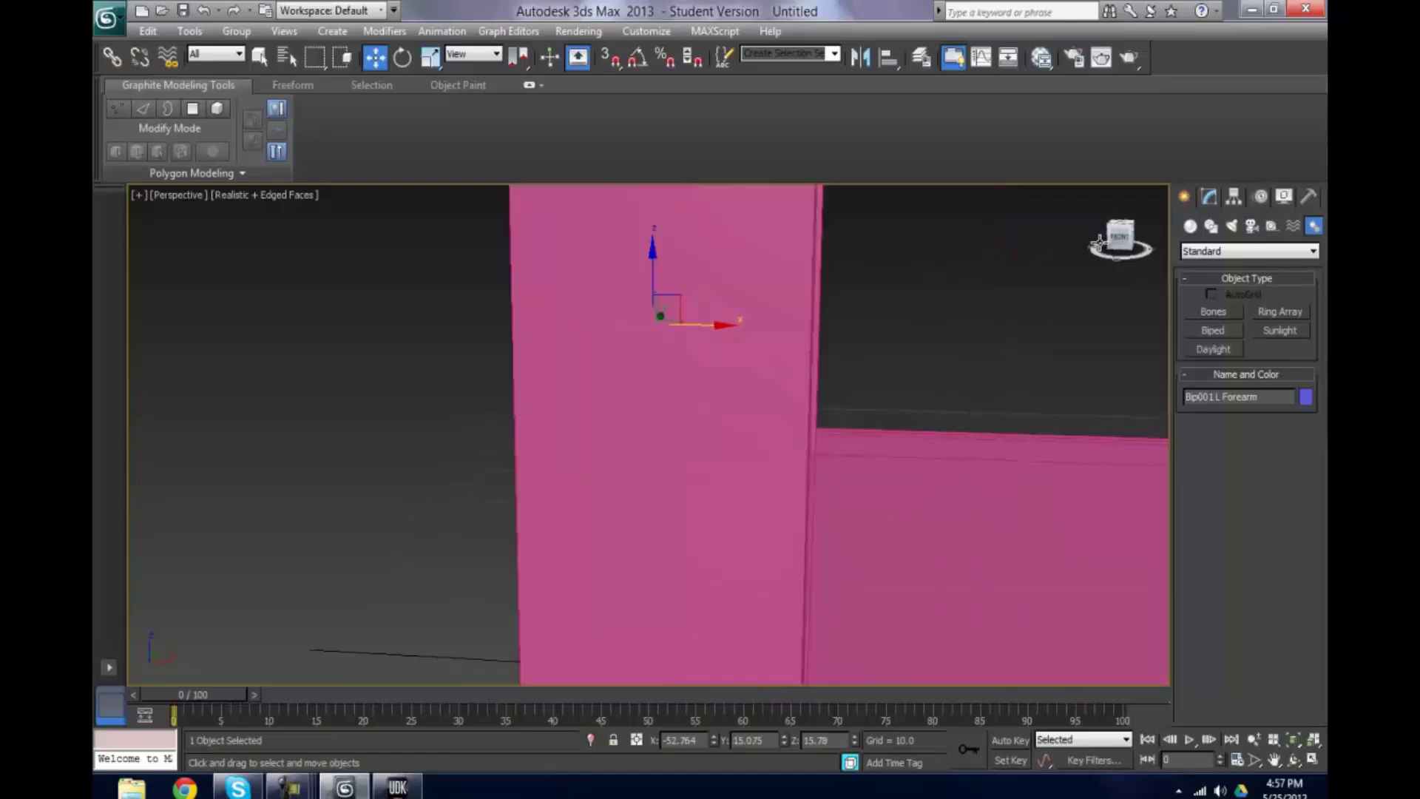
left_click_drag(1099, 243, 983, 251)
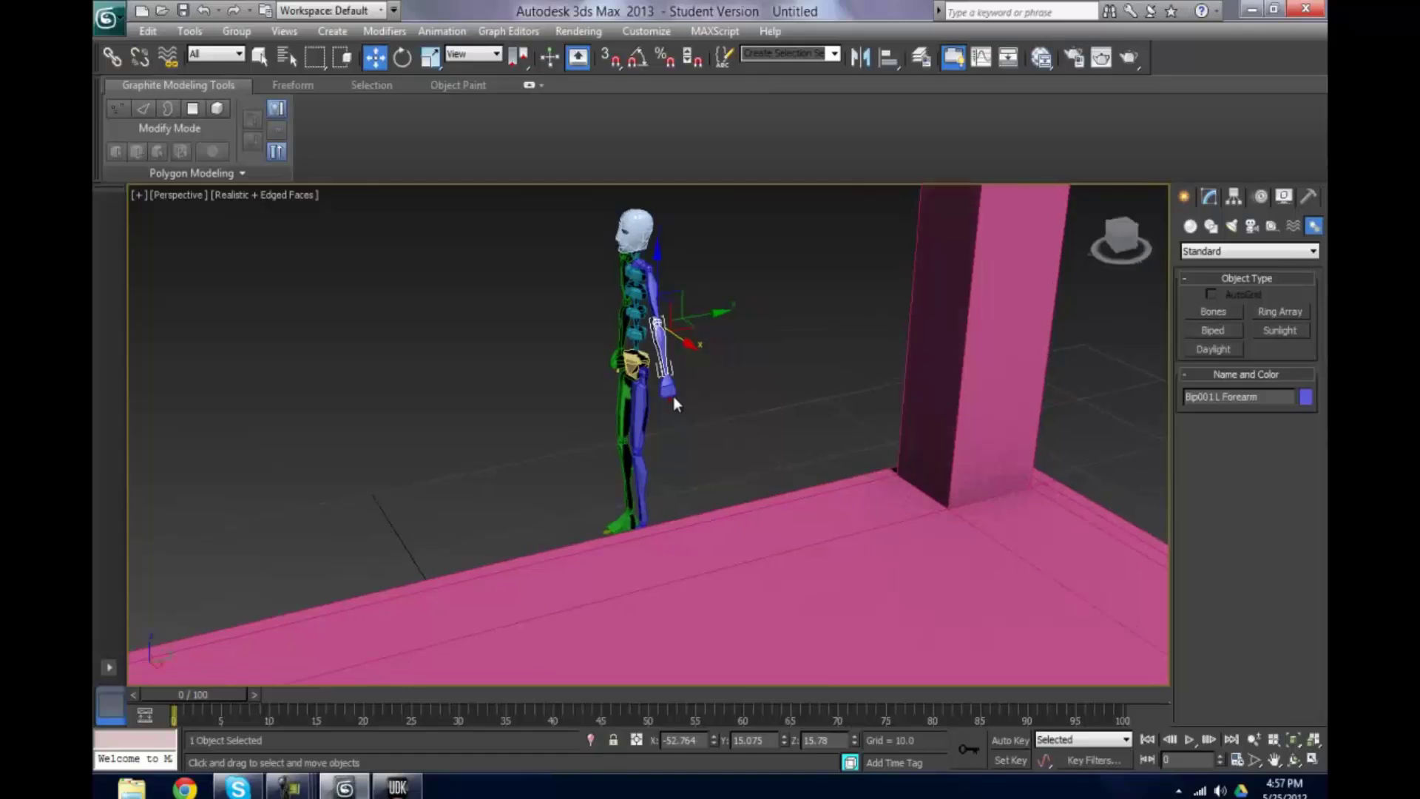
mouse_move(673, 403)
left_mouse_down()
mouse_move(727, 377)
mouse_move(647, 374)
mouse_move(584, 346)
mouse_move(615, 305)
mouse_move(605, 373)
mouse_move(592, 368)
mouse_move(587, 301)
mouse_move(588, 329)
mouse_move(562, 276)
mouse_move(576, 233)
mouse_move(565, 343)
mouse_move(548, 310)
mouse_move(567, 238)
mouse_move(548, 281)
mouse_move(580, 355)
mouse_move(533, 301)
mouse_move(566, 259)
mouse_move(638, 398)
mouse_move(688, 412)
left_mouse_up()
left_click(588, 366)
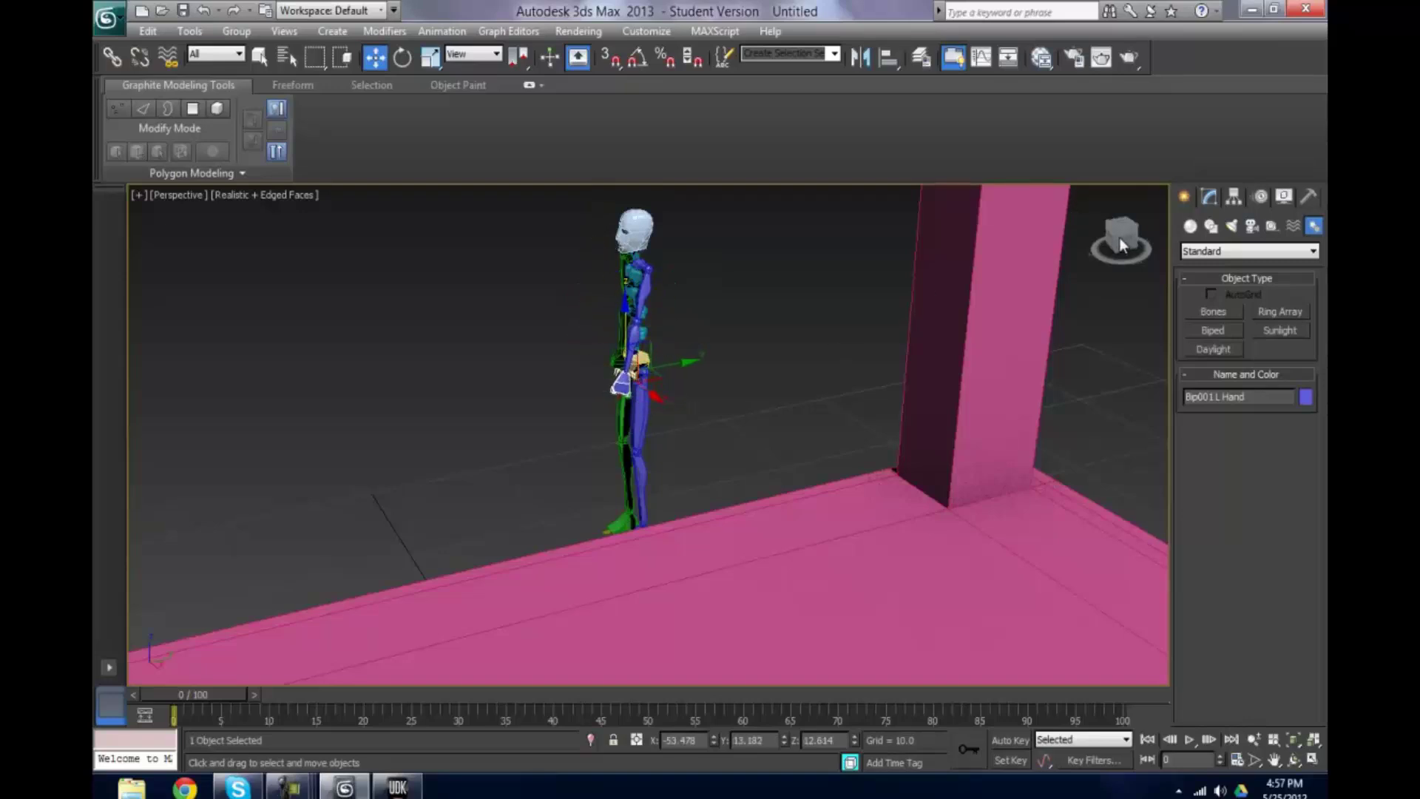
Swing the biped's left calf forward and pull the left foot back to bend the knee.
left_click_drag(1120, 237, 549, 534)
left_click(618, 455)
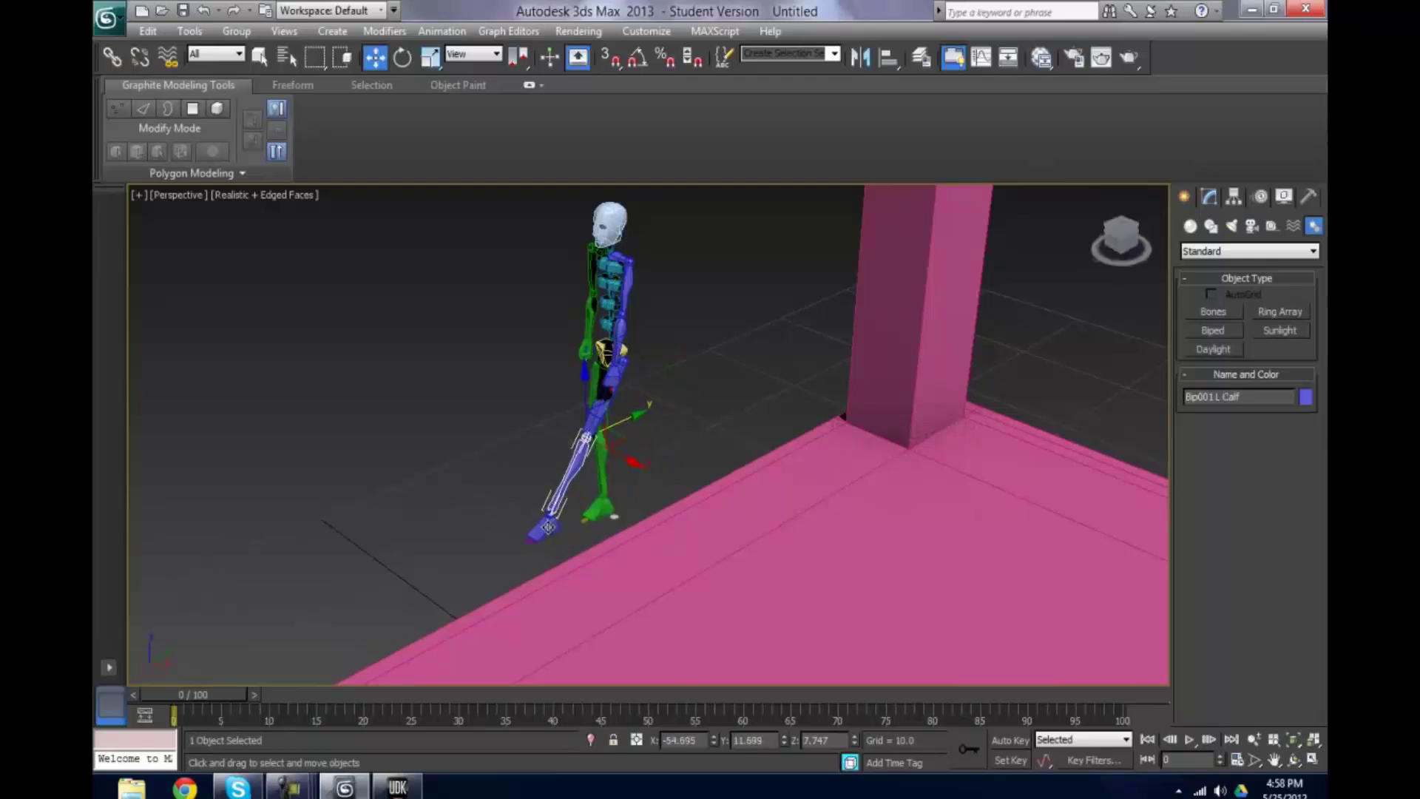
left_click(548, 526)
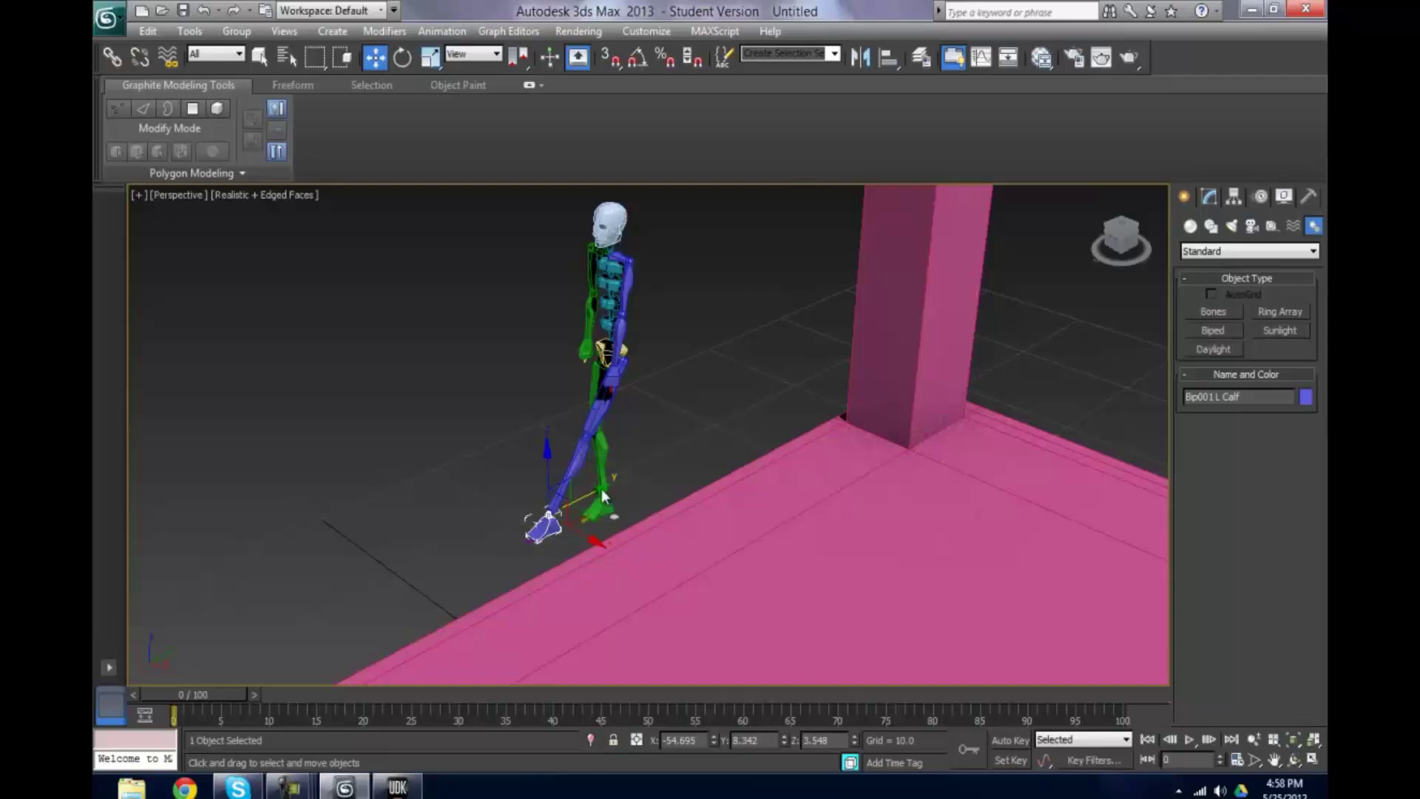
mouse_move(620, 477)
left_mouse_down()
mouse_move(664, 453)
mouse_move(601, 487)
mouse_move(643, 470)
mouse_move(614, 500)
mouse_move(637, 485)
left_mouse_up()
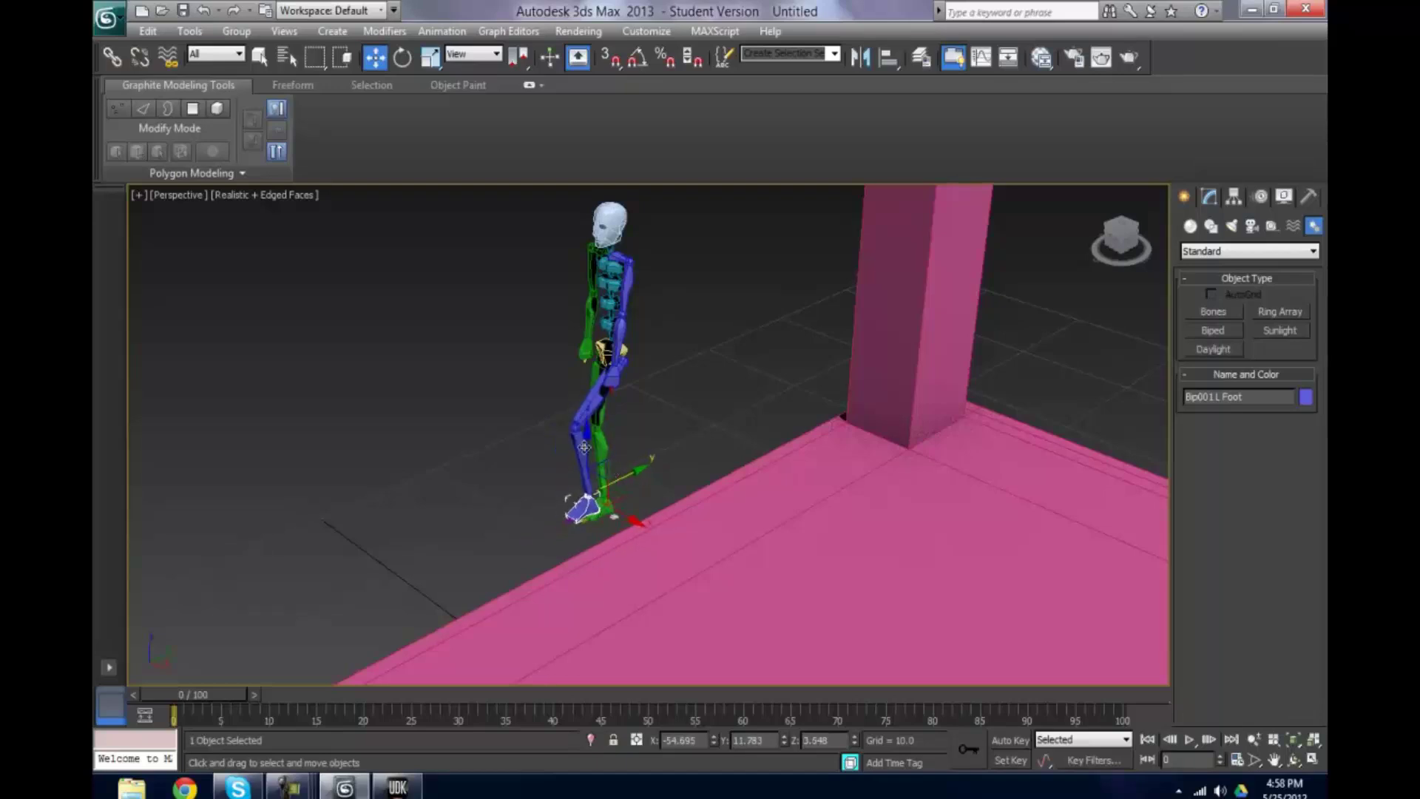
Select the biped's left calf, foot and their child bones, move the left leg backward and clear the selection.
left_click(575, 433)
left_click(588, 510, "ctrl")
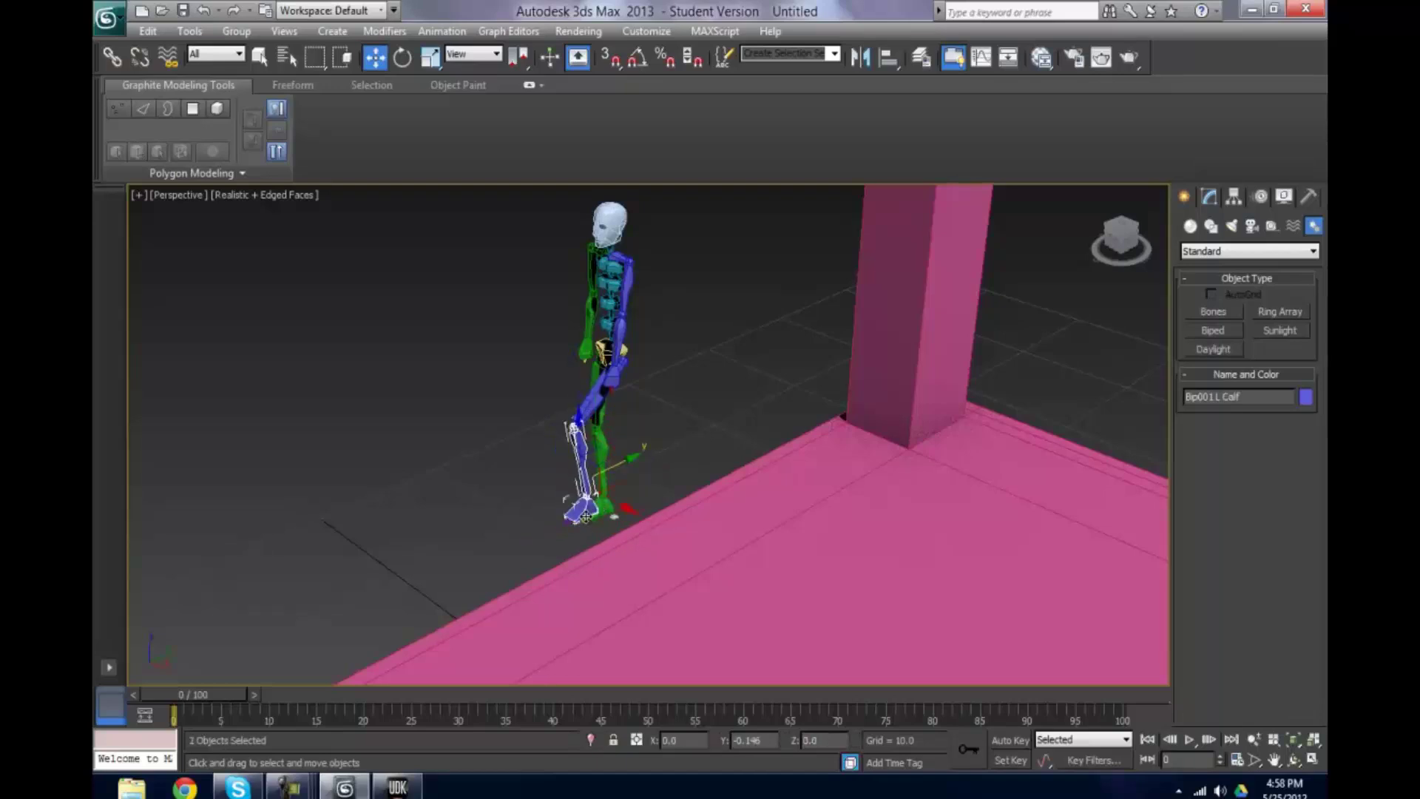
double_click(625, 466, "ctrl")
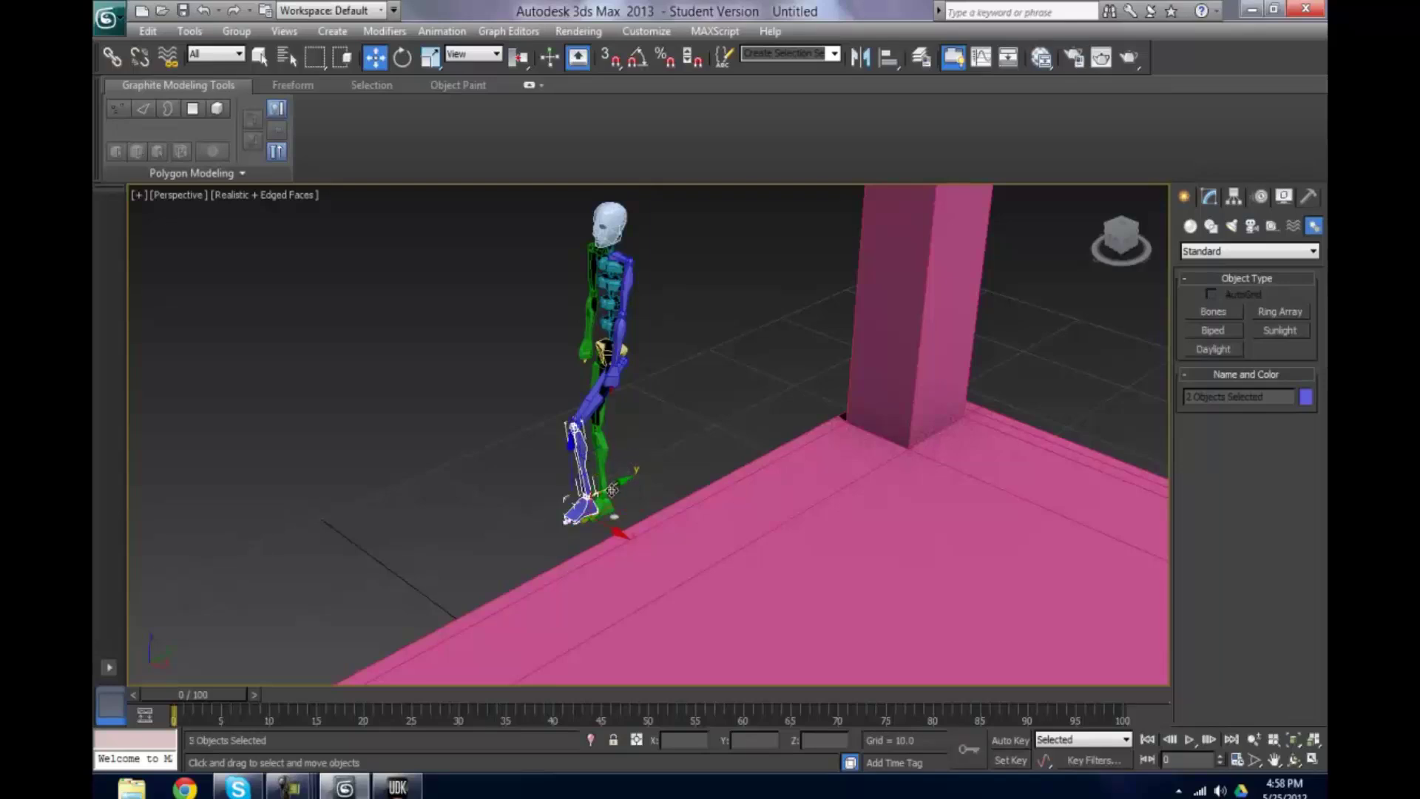
left_click_drag(620, 488, 596, 464)
left_click_drag(592, 412, 649, 471)
left_click(1047, 242)
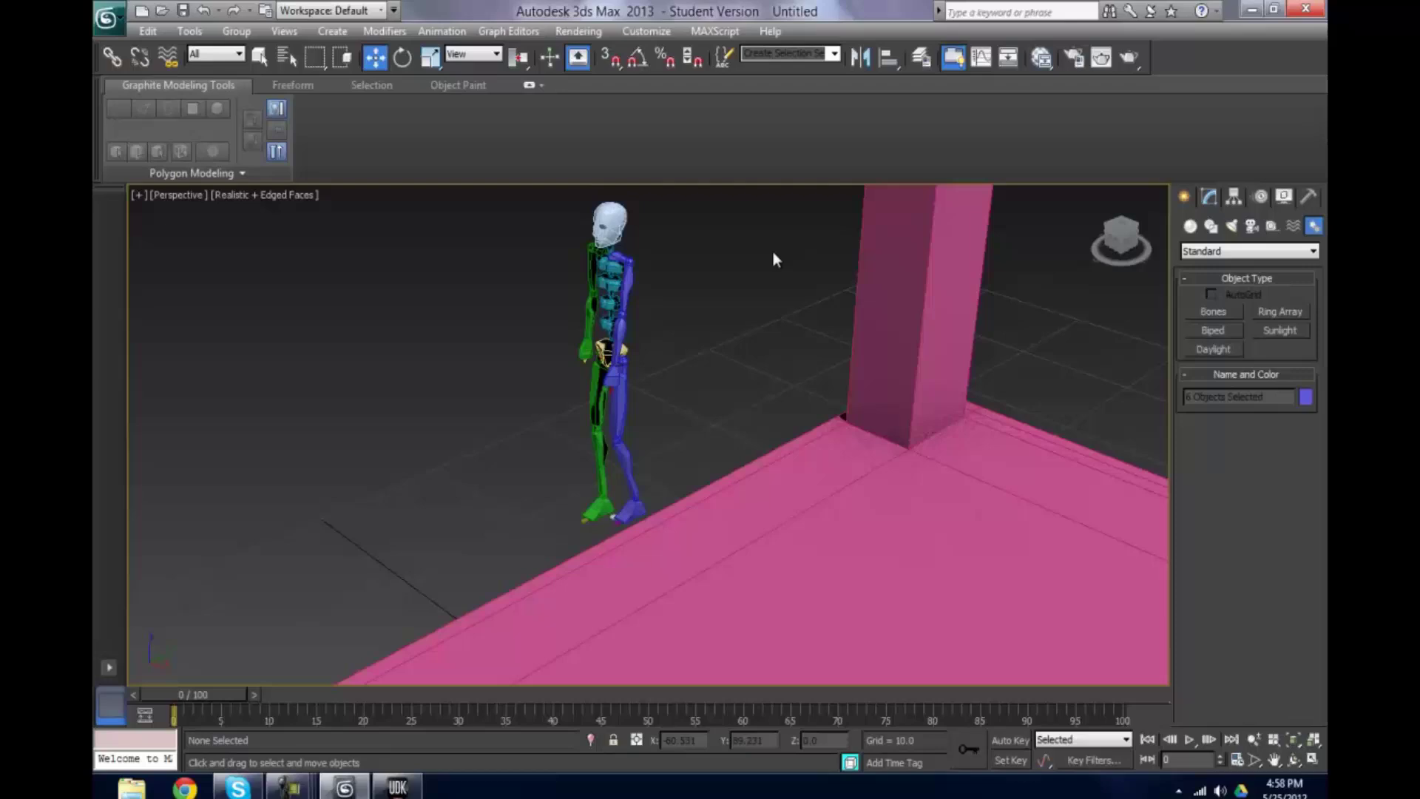
Select the whole biped without the table and delete it.
left_click_drag(558, 197, 732, 458)
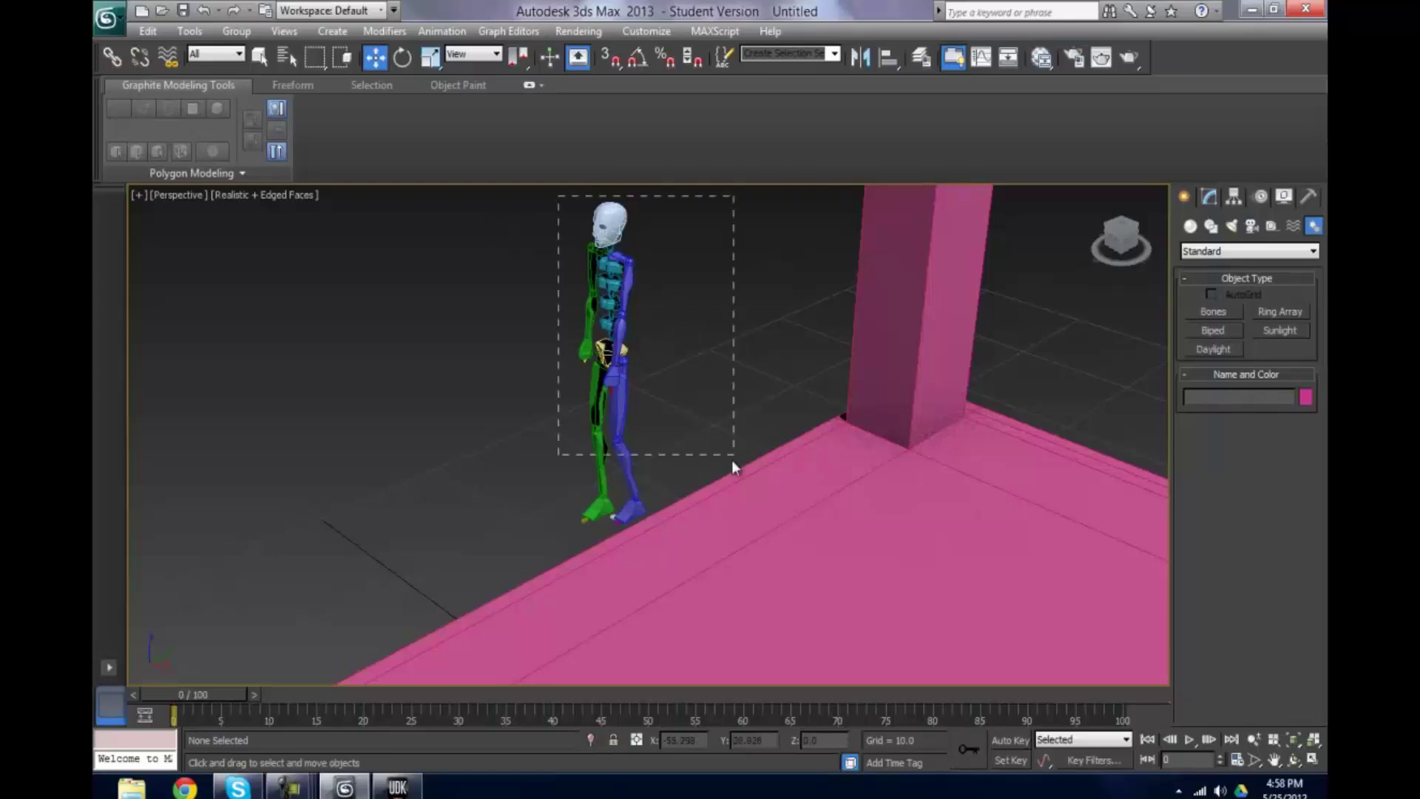
left_click_drag(701, 537, 682, 613)
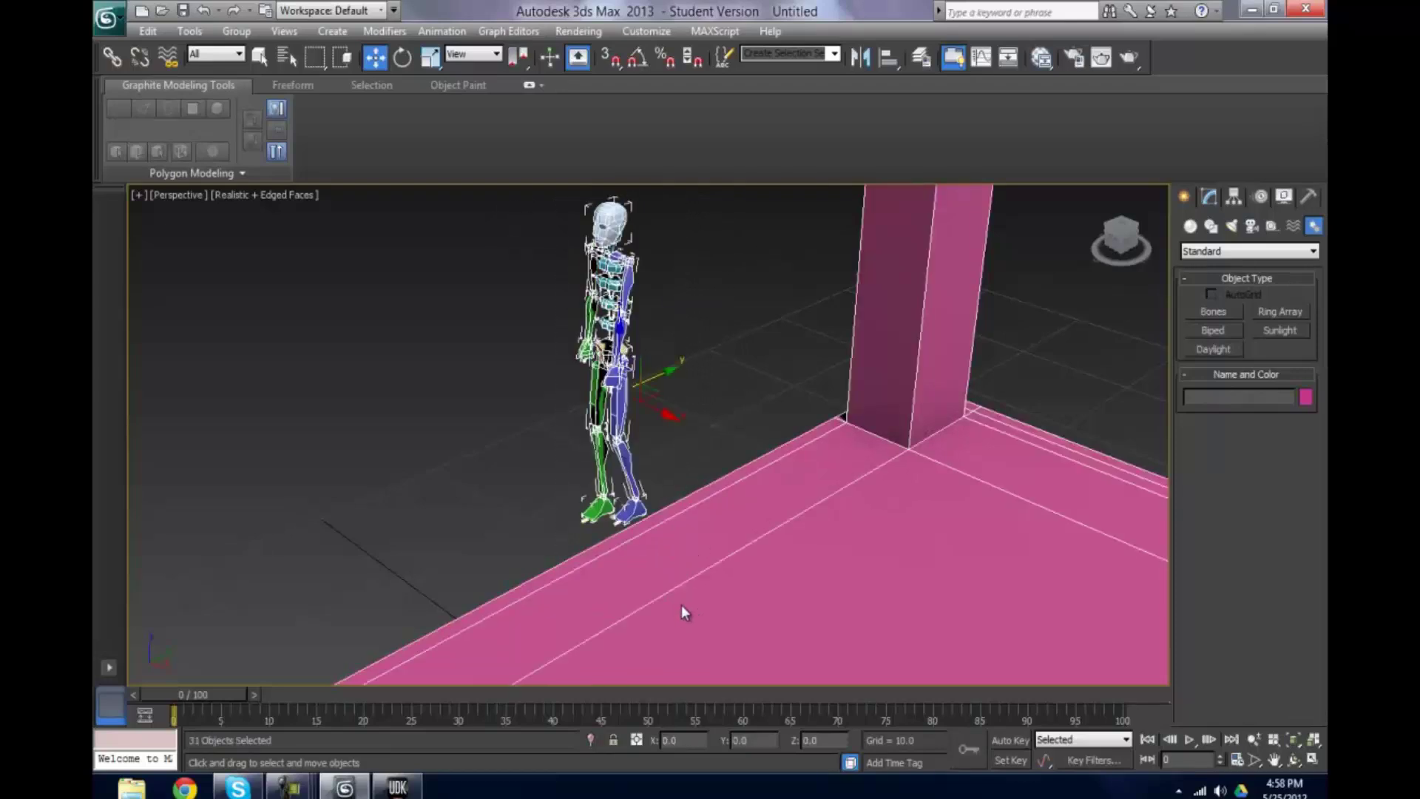
left_click(649, 438)
left_click(621, 423)
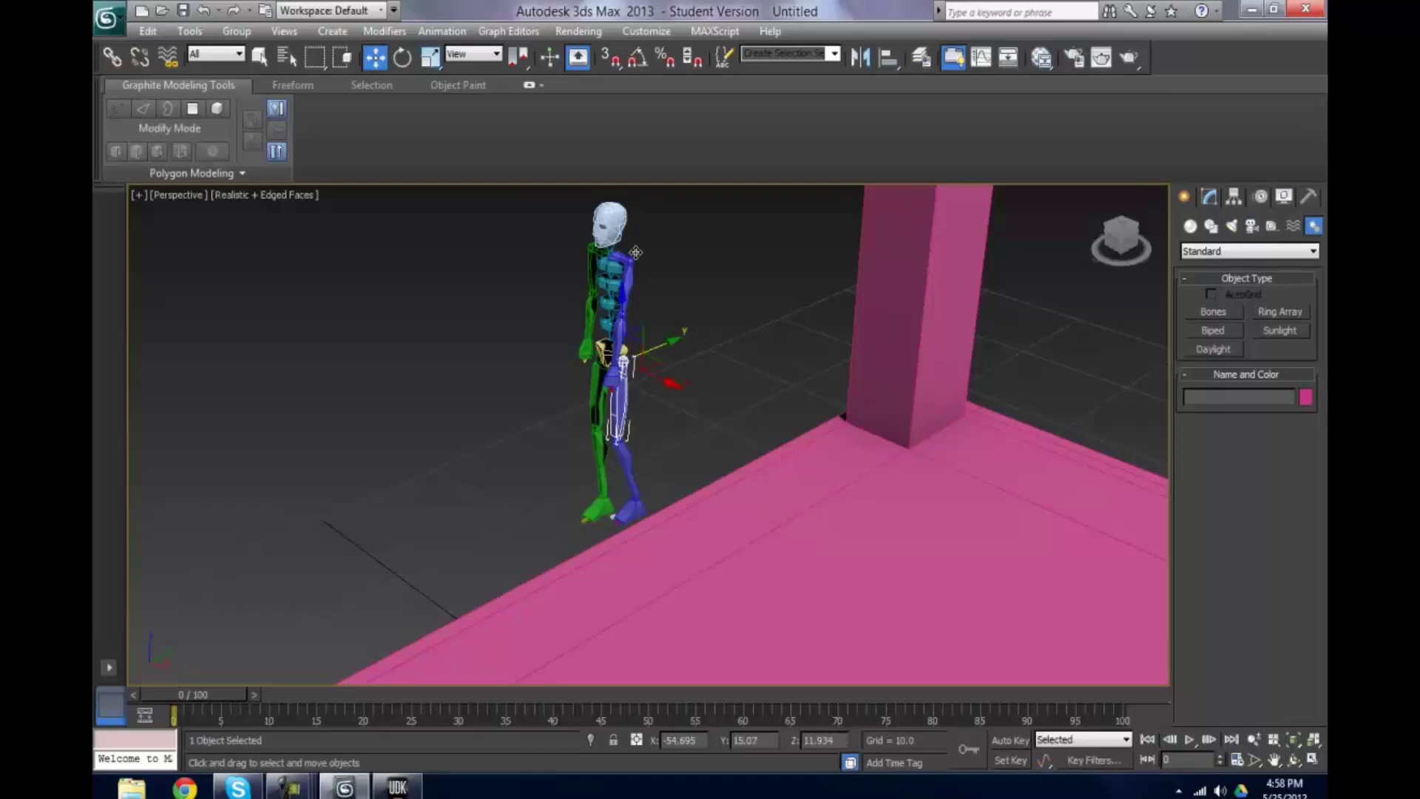
left_click_drag(529, 204, 658, 479)
key("Delete")
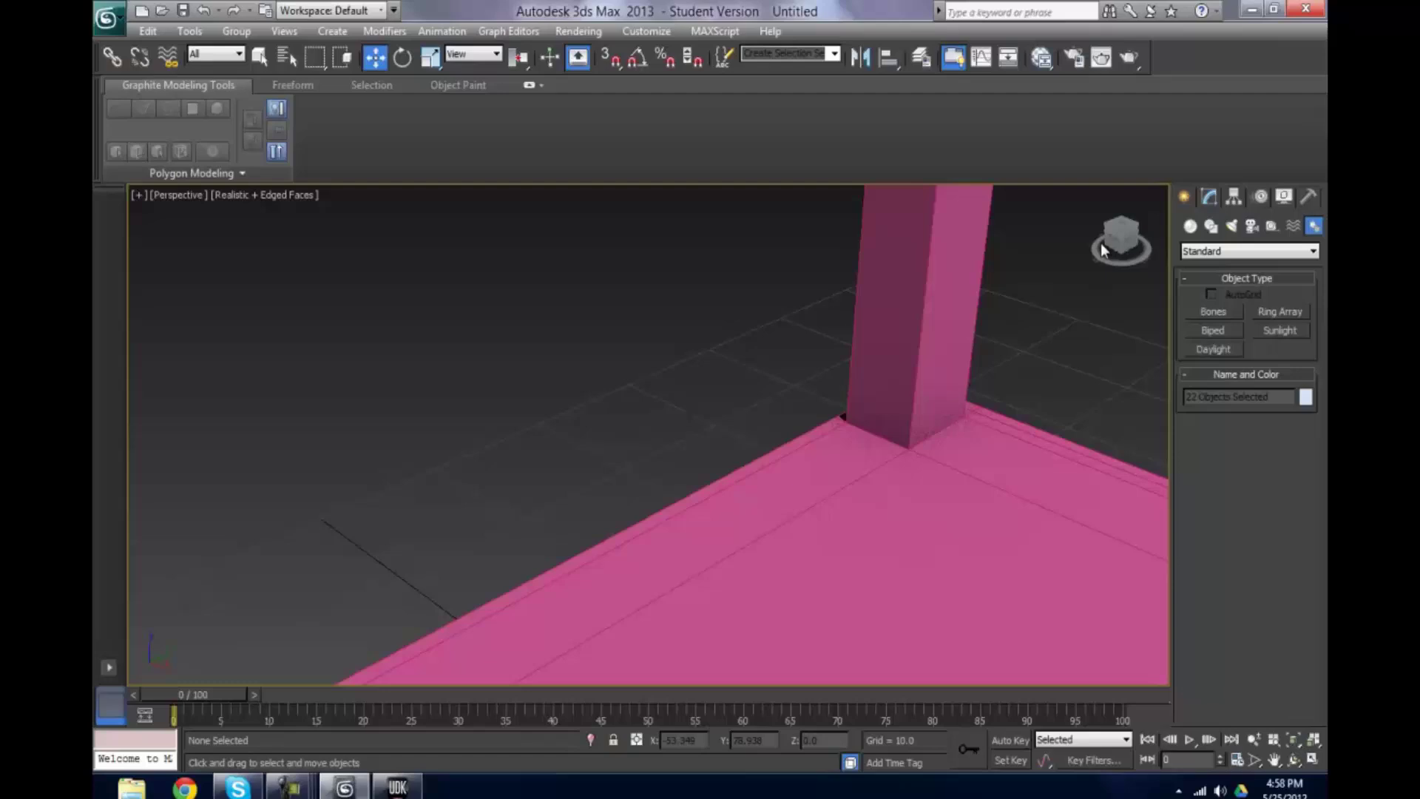
scroll(937, 363, "down", 6)
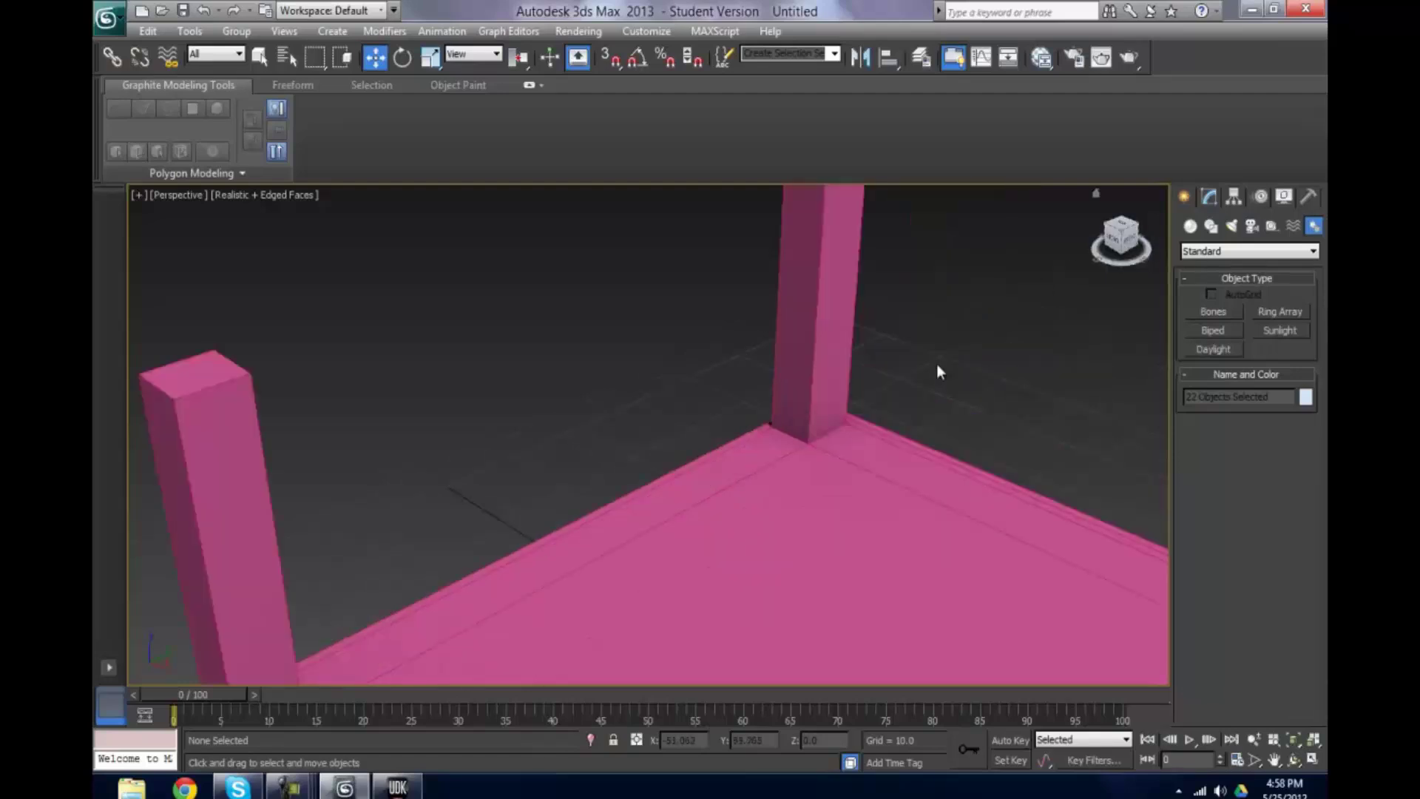
middle_click_drag(939, 363, 806, 275)
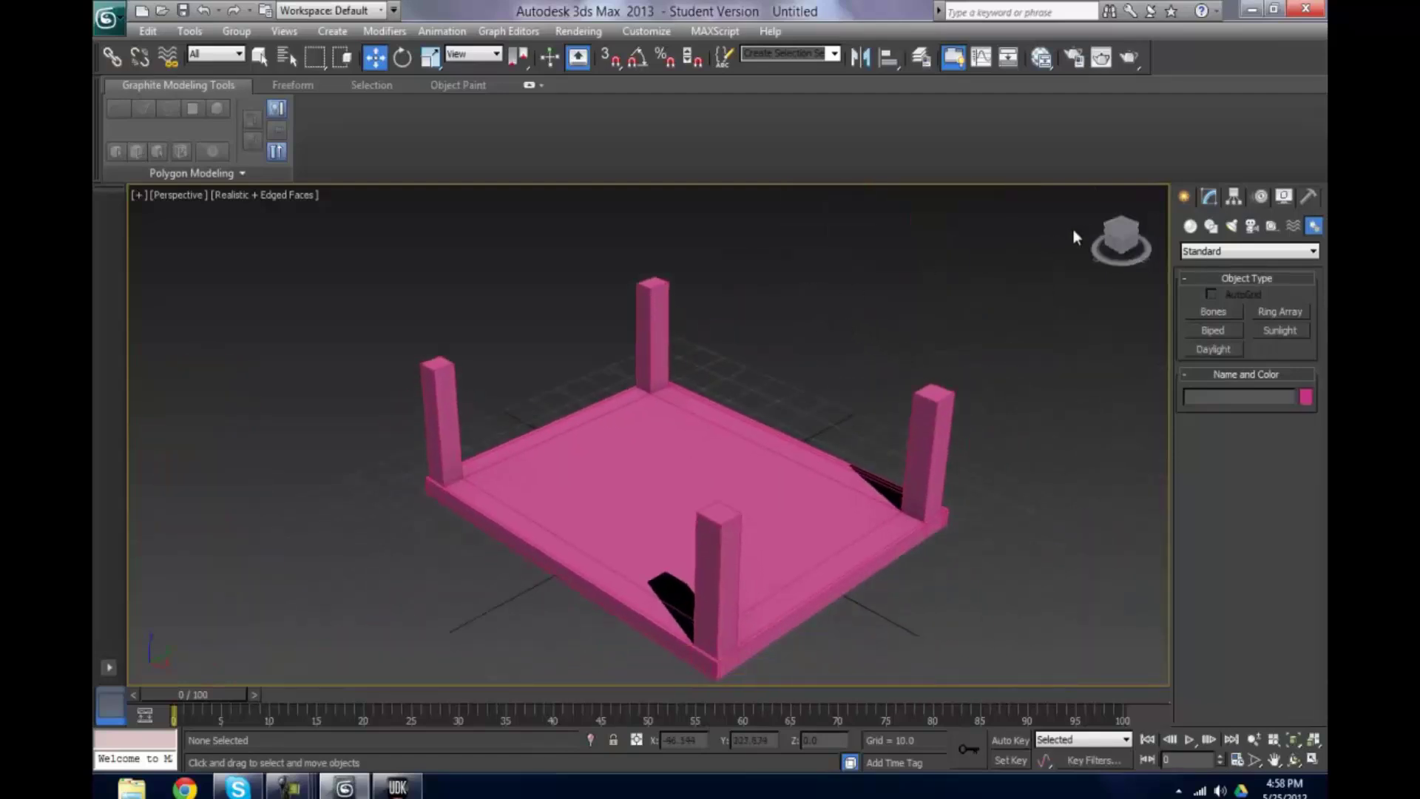
left_click(1227, 315)
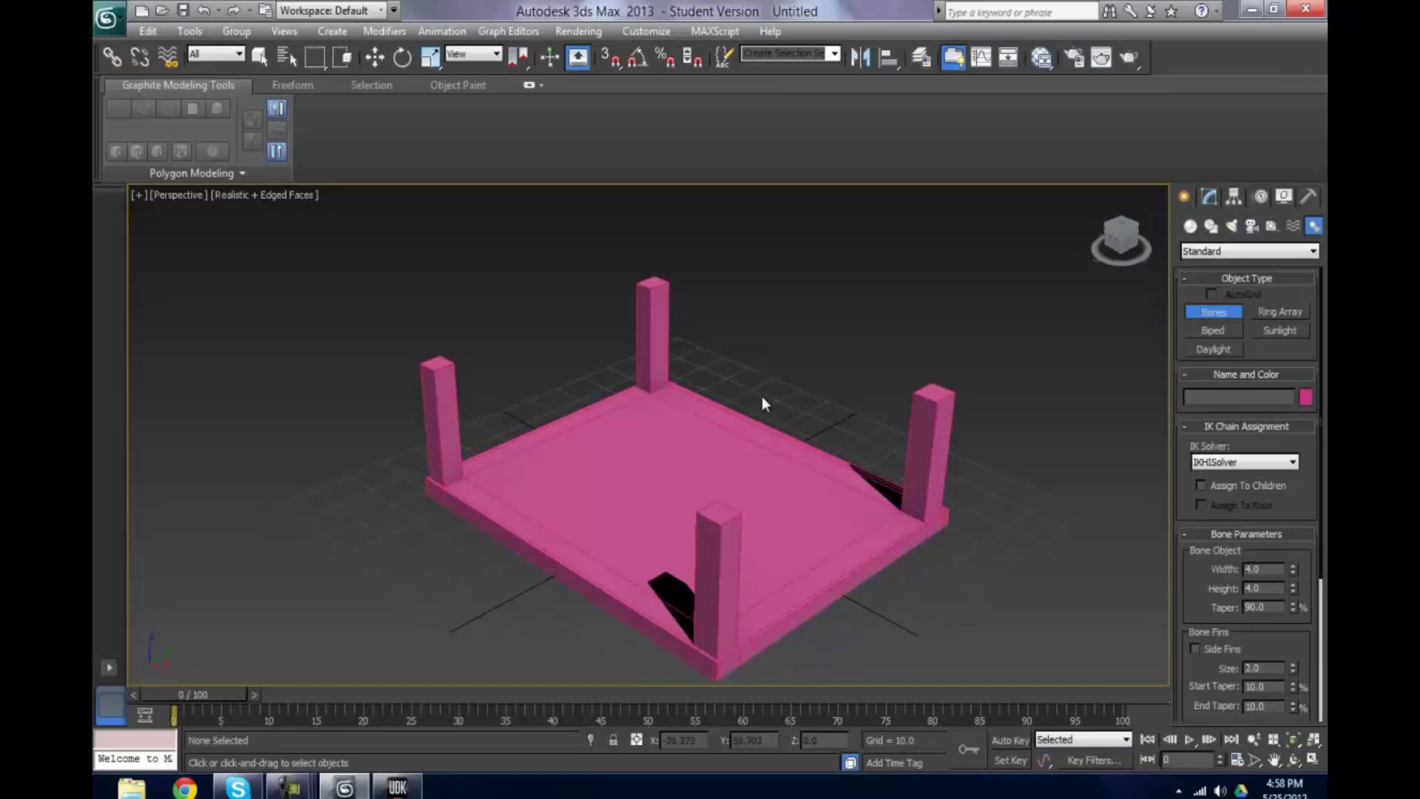
left_click(881, 455)
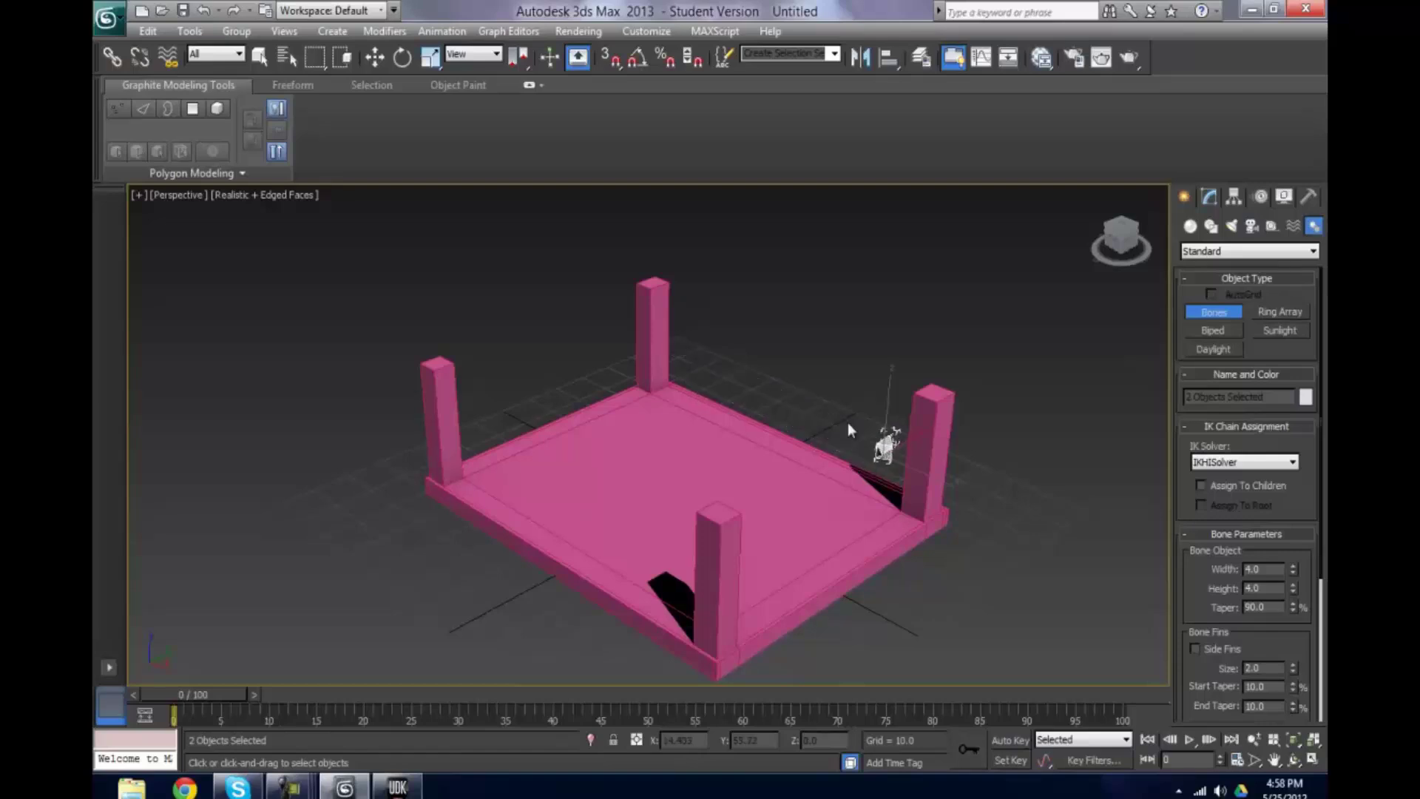
right_click(885, 451)
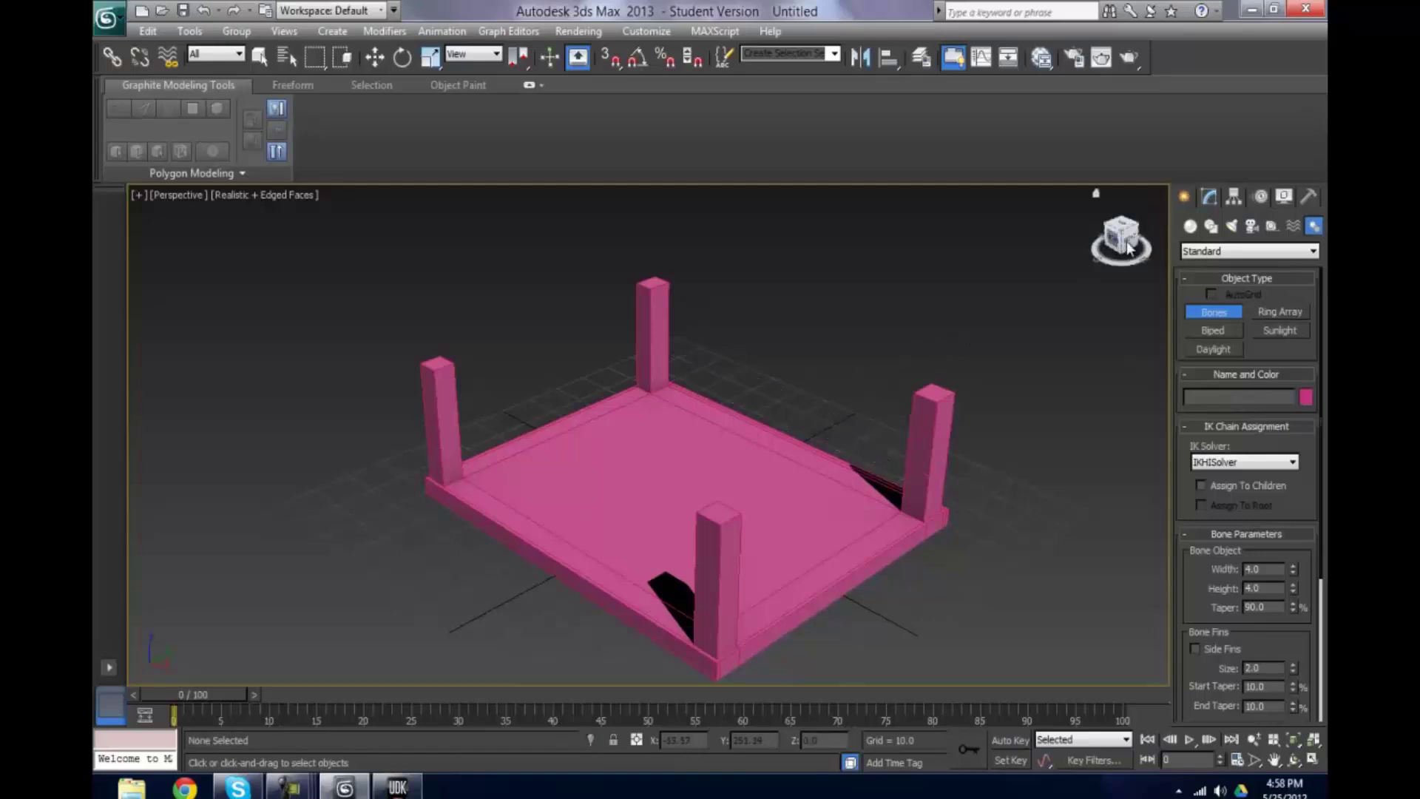
Create a flat box about 16 long and 35 wide in the middle of the tabletop and raise it above the table legs.
left_click_drag(1124, 241, 149, 234)
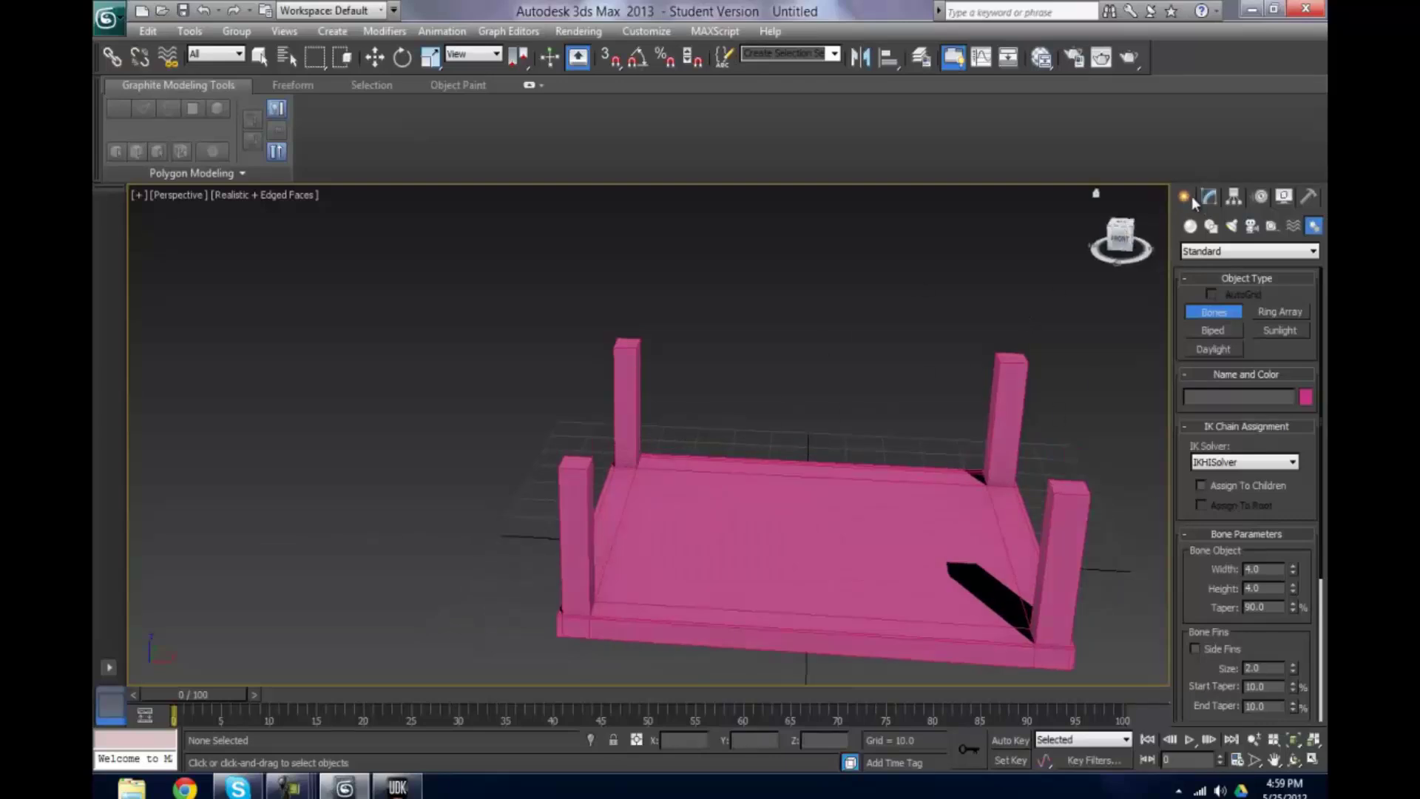
left_click(1190, 226)
left_click(1217, 317)
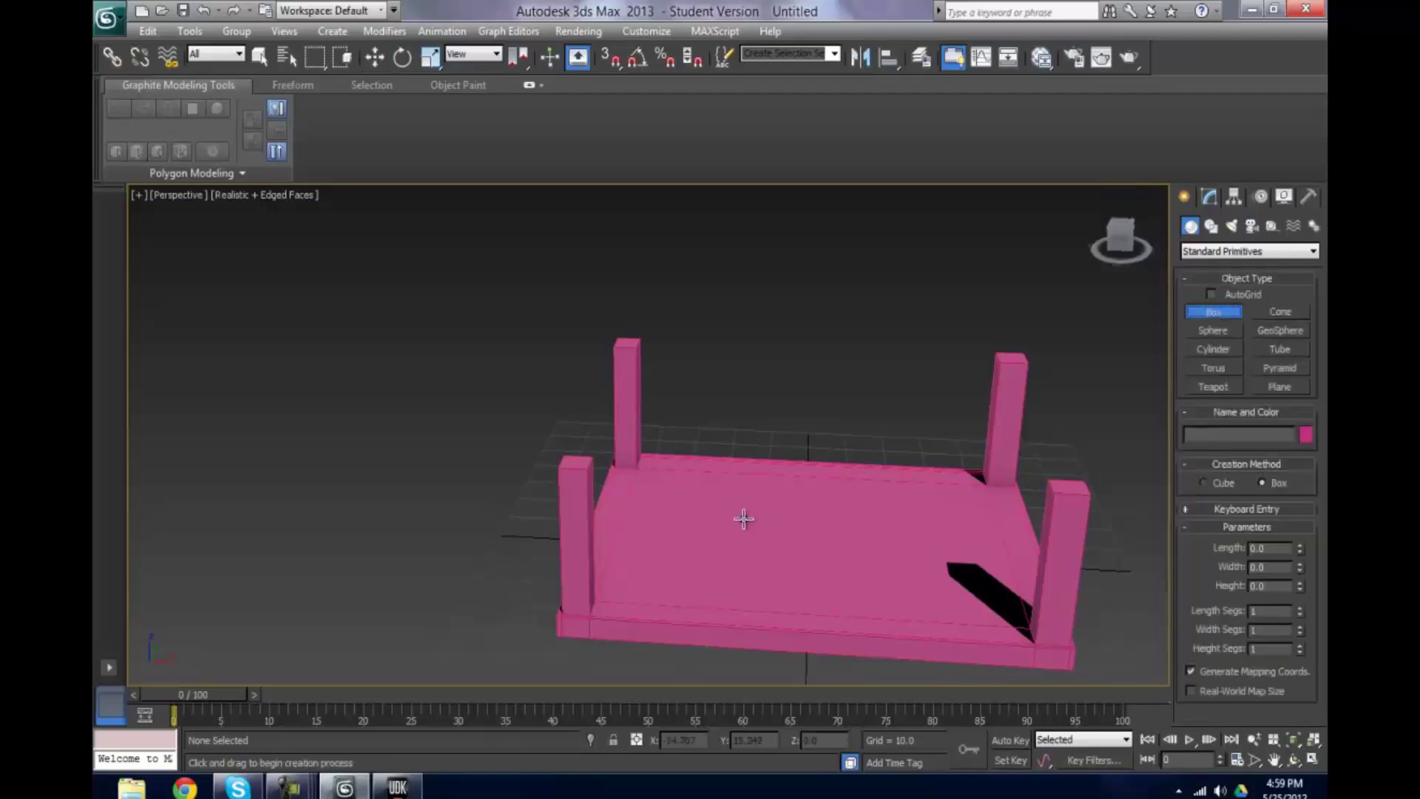
left_click_drag(745, 517, 897, 560)
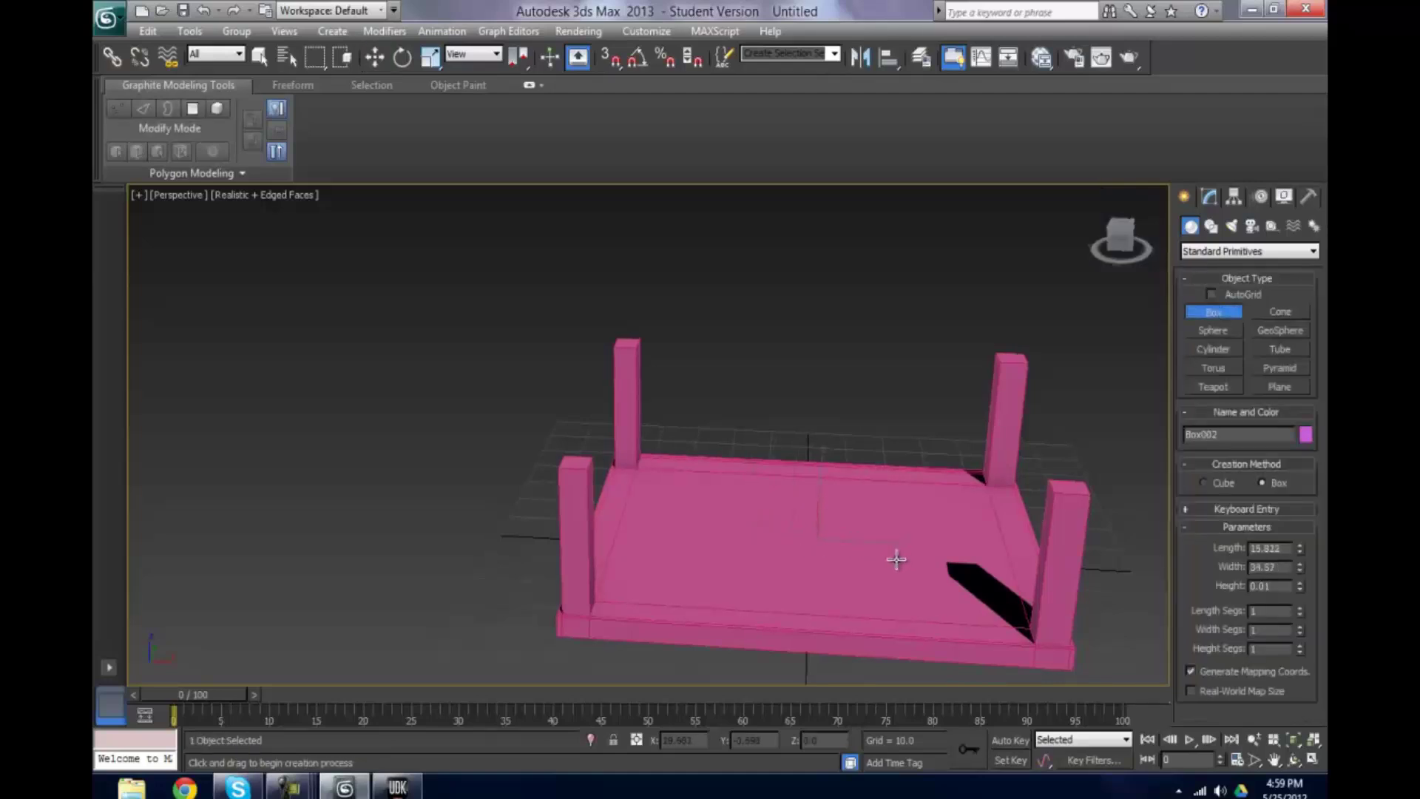
left_click(897, 532)
left_click(375, 57)
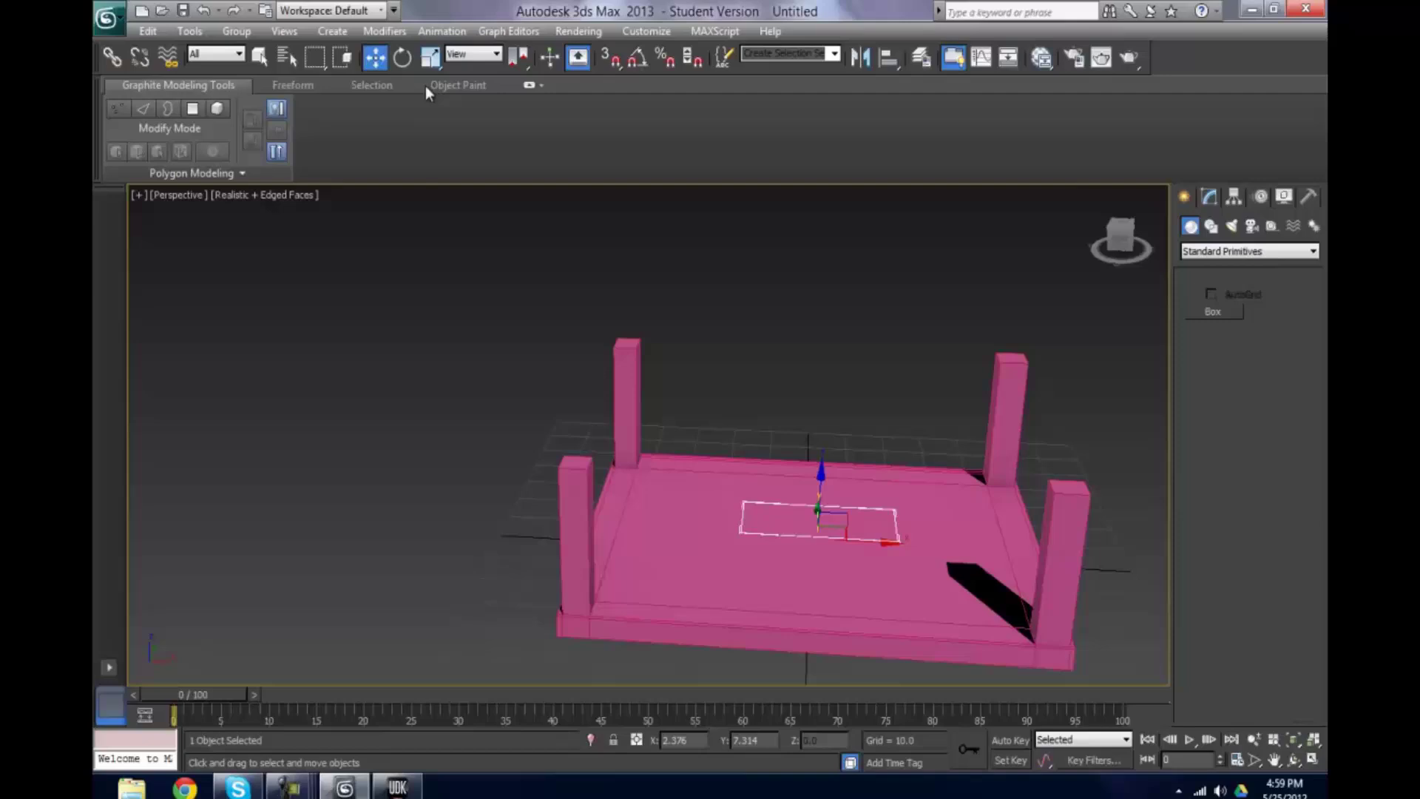
left_click_drag(821, 464, 868, 253)
Create a second box about 13.4 long, 15 wide and 7 high near the short end of the purple box.
left_click(1206, 314)
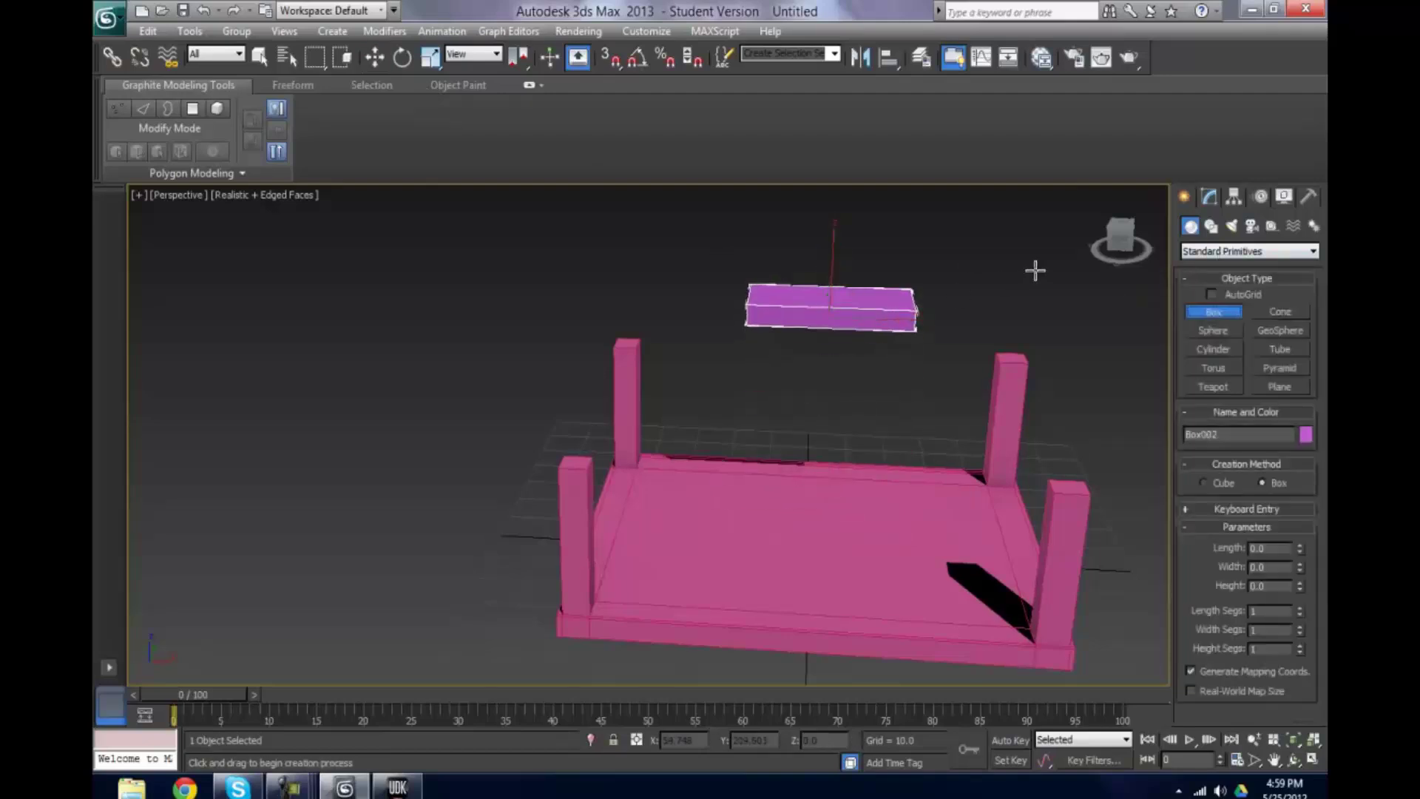
left_click_drag(1086, 256, 1005, 390)
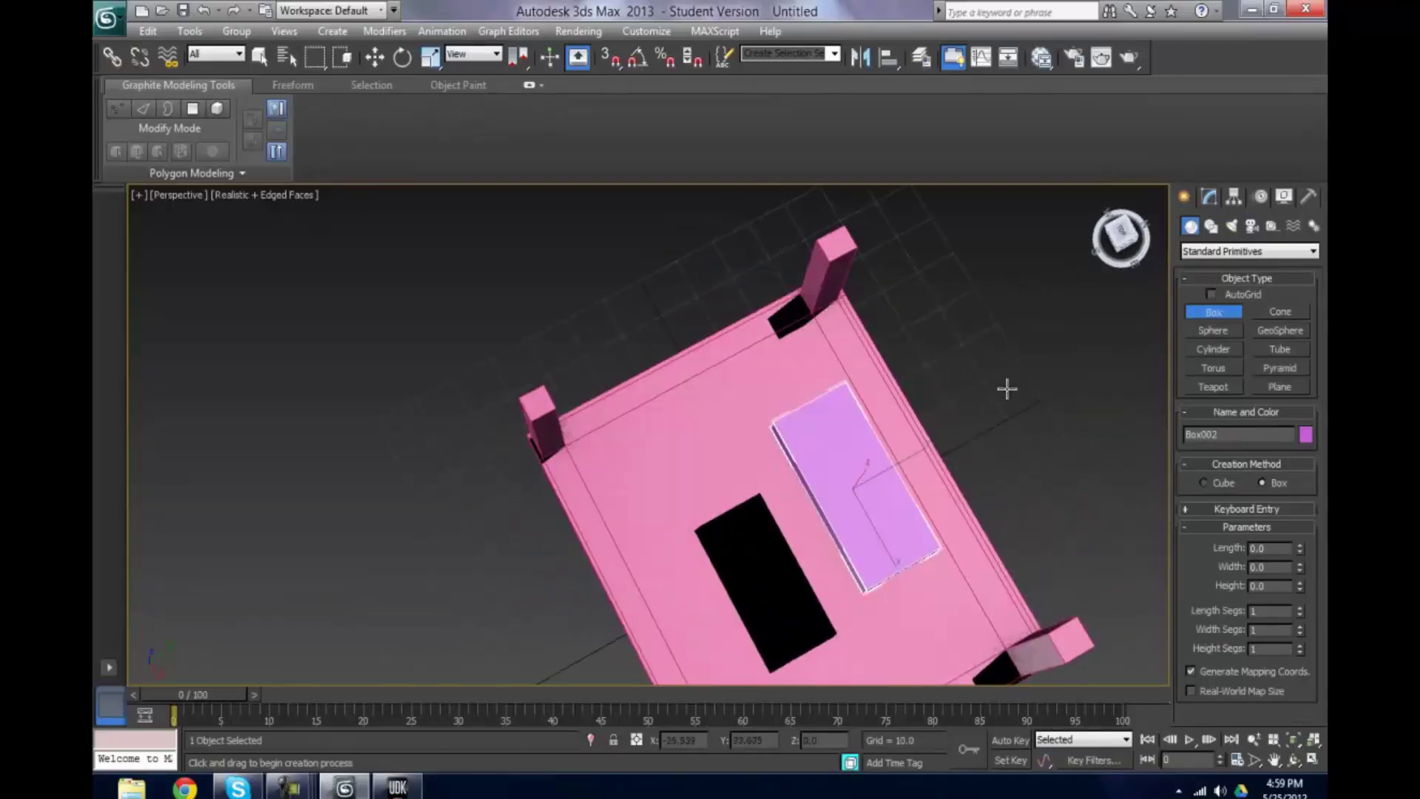
left_click_drag(877, 603, 922, 646)
left_click(924, 597)
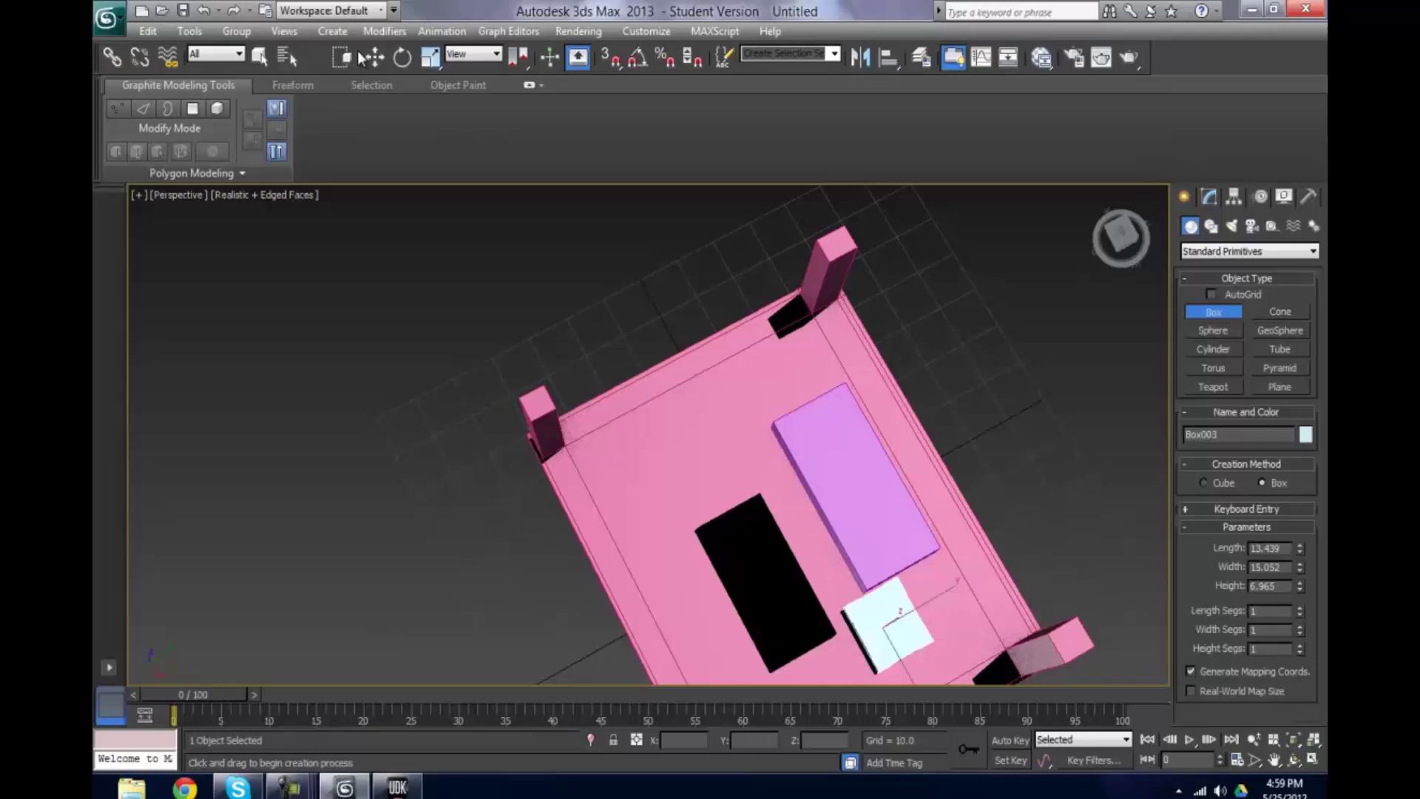
Raise the light blue box along Z to about 47, level with the purple box.
left_click(374, 57)
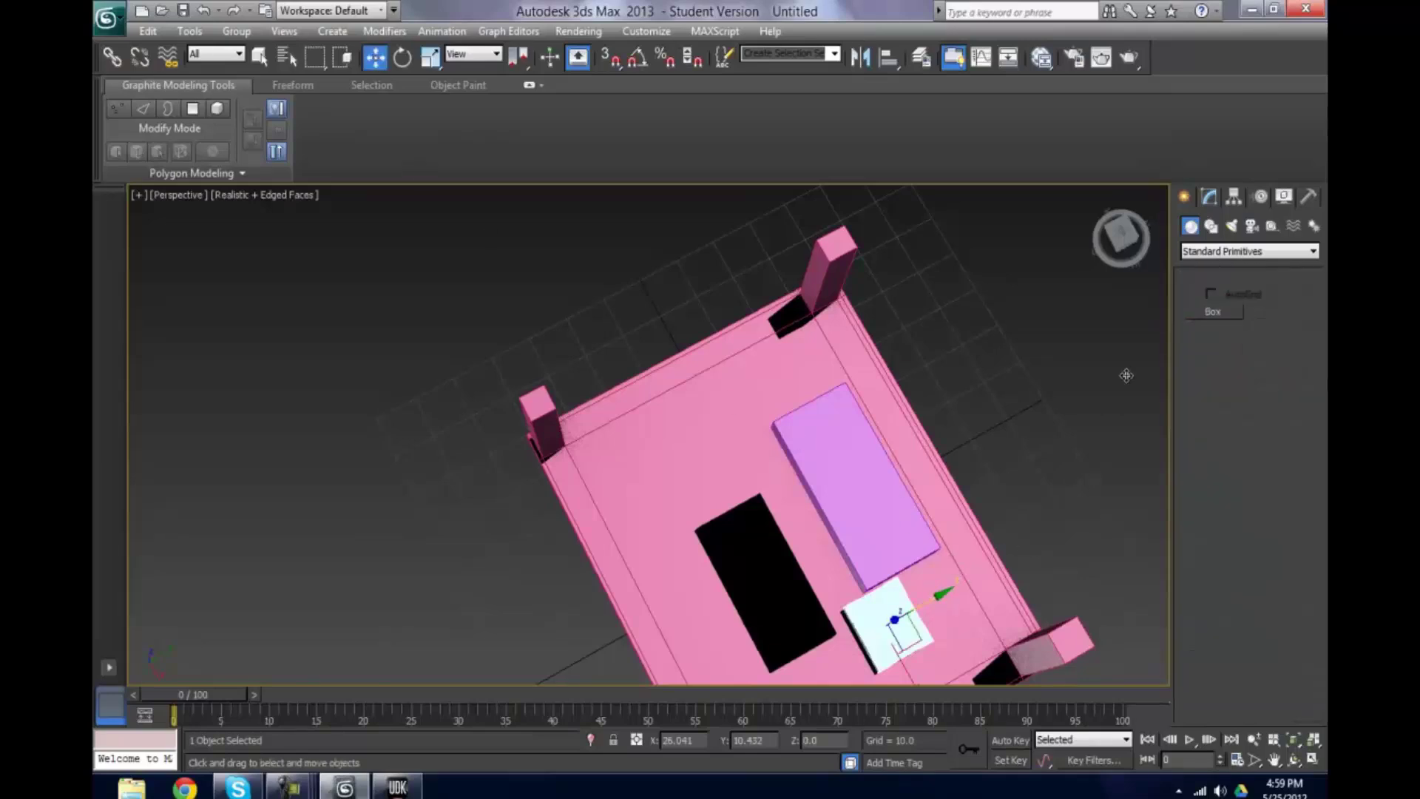
left_click_drag(1154, 237, 182, 196)
left_click(884, 557)
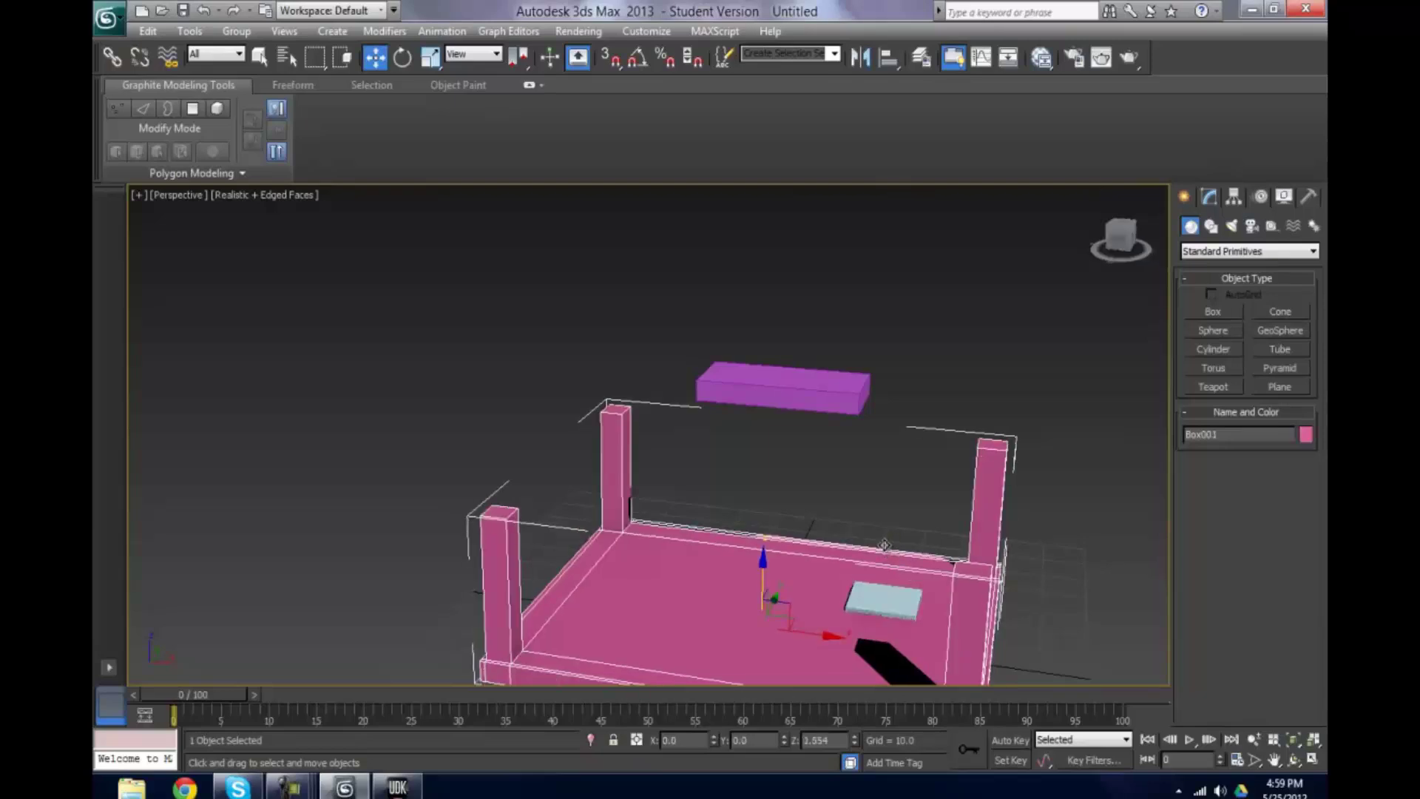
left_click(882, 603)
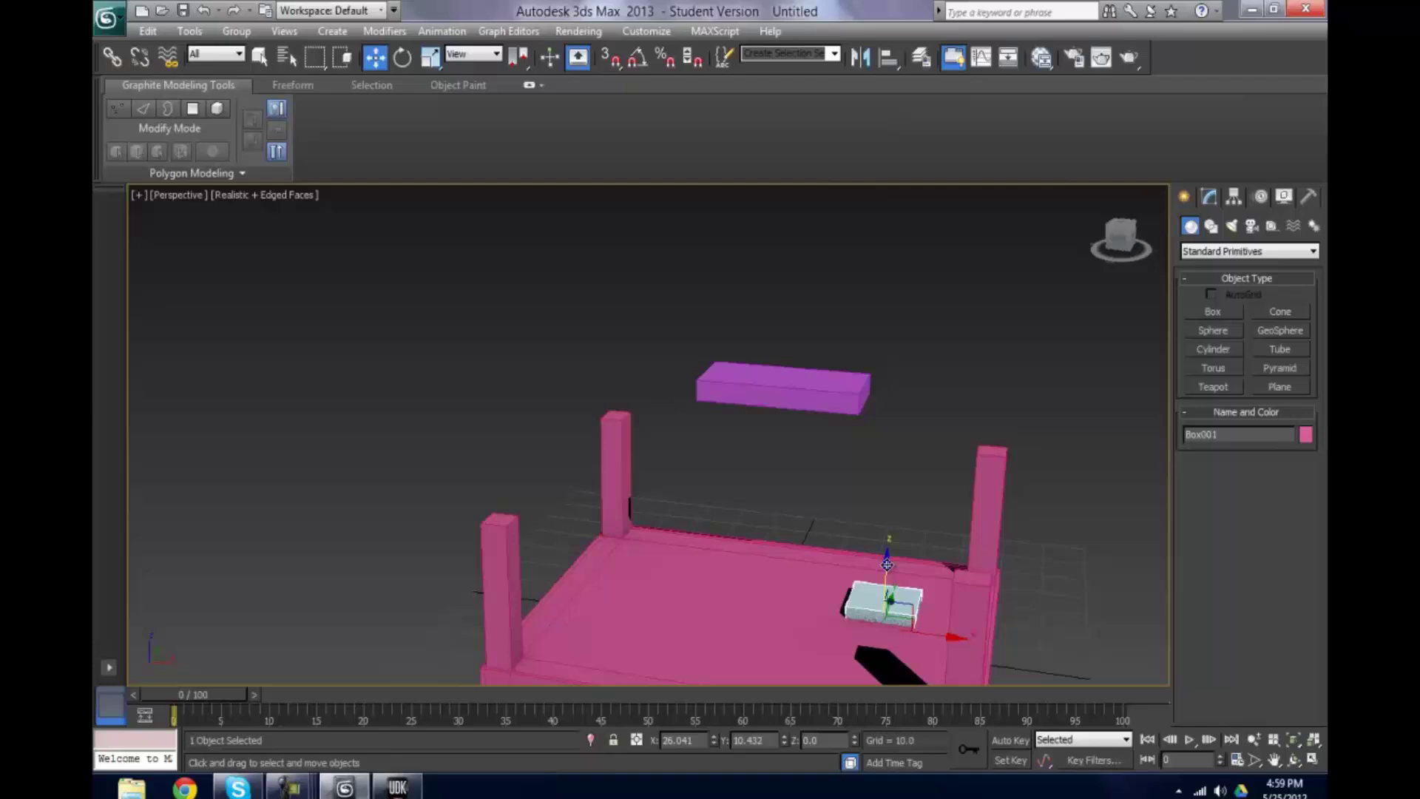
left_click_drag(896, 557, 742, 301)
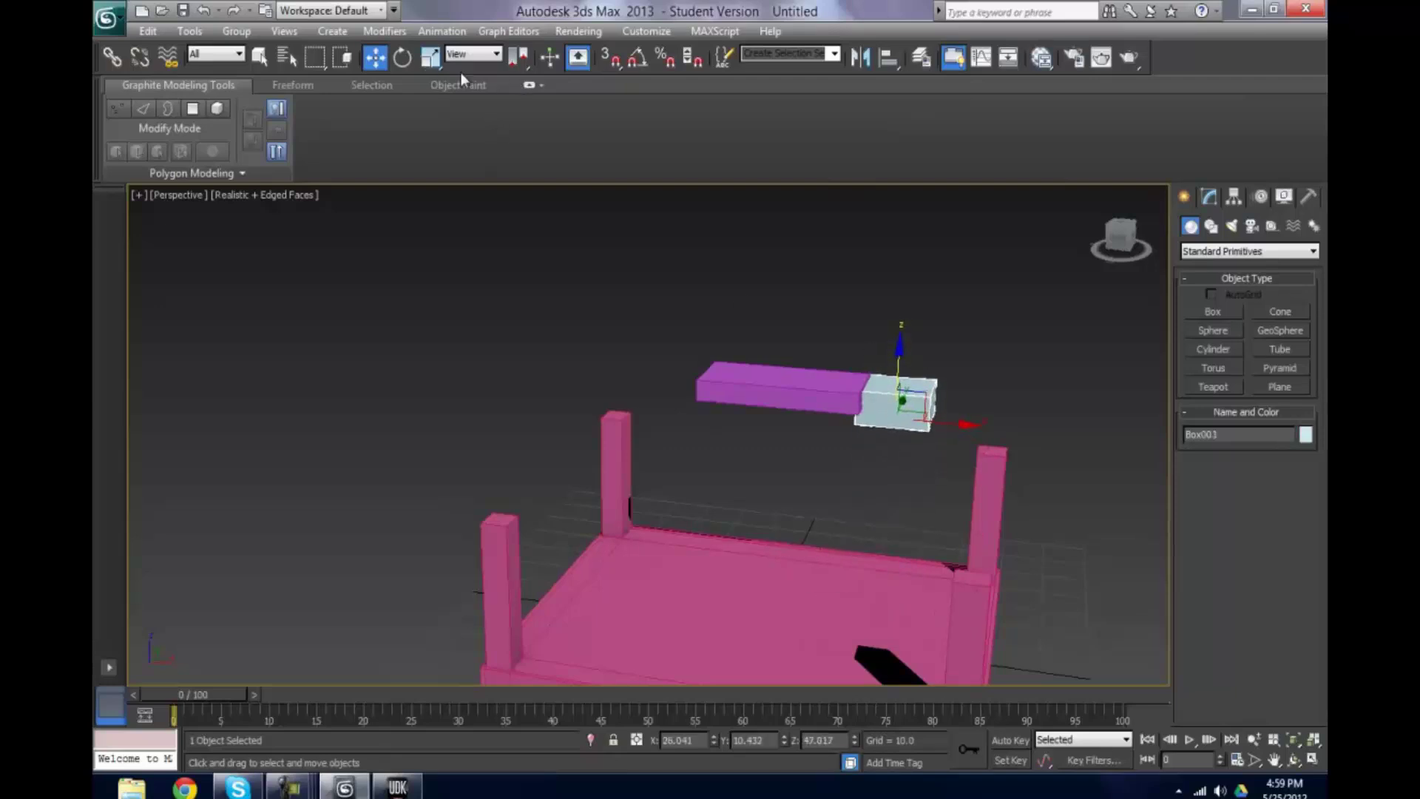
Scale the light blue box to about 178% in Z and narrow it along X to roughly half its width.
left_click(430, 57)
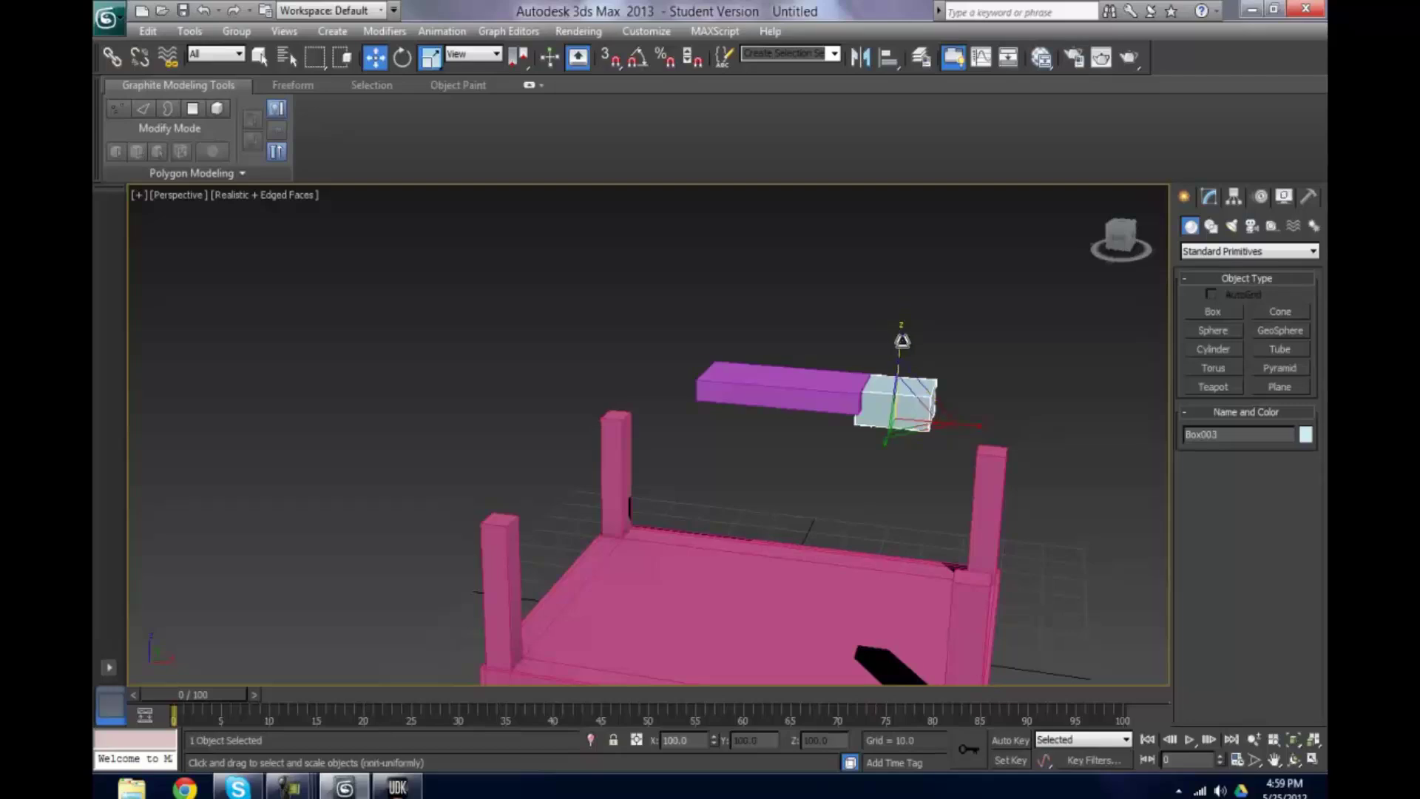
left_click_drag(897, 308, 892, 290)
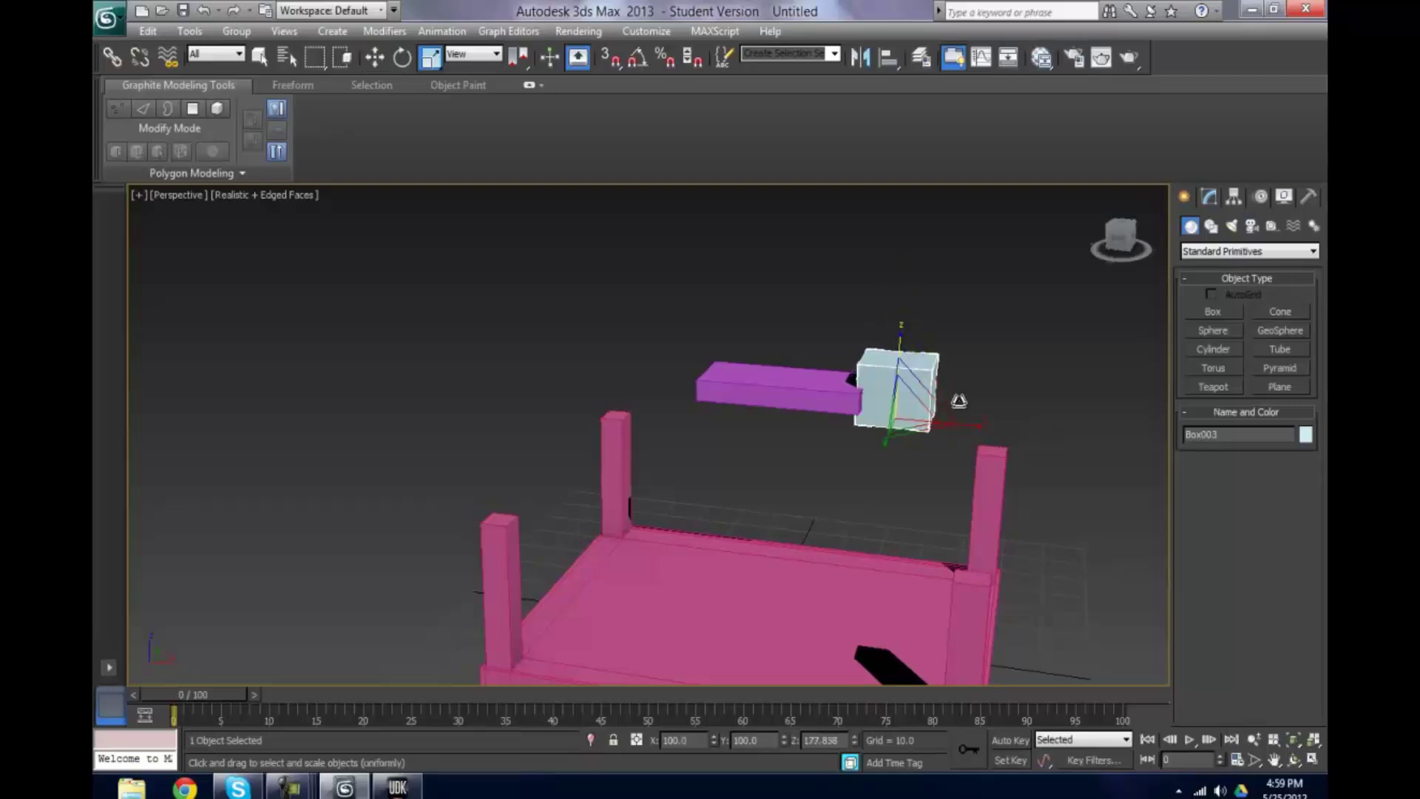
left_click_drag(978, 427, 921, 429)
Move the light blue box against the purple box's end, lower it to about Z 41.8 so their tops align, and deselect it.
left_click(374, 57)
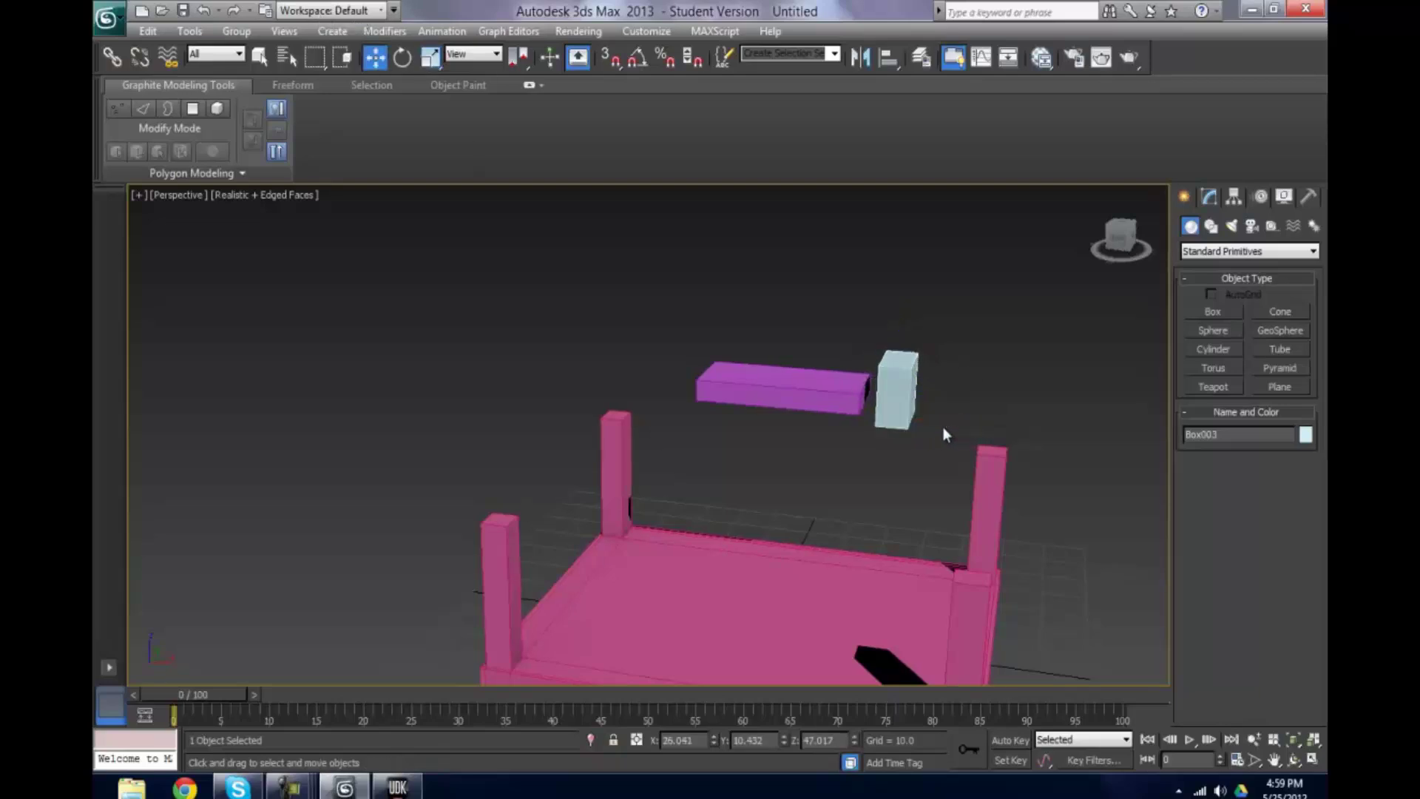
left_click_drag(903, 405, 949, 426)
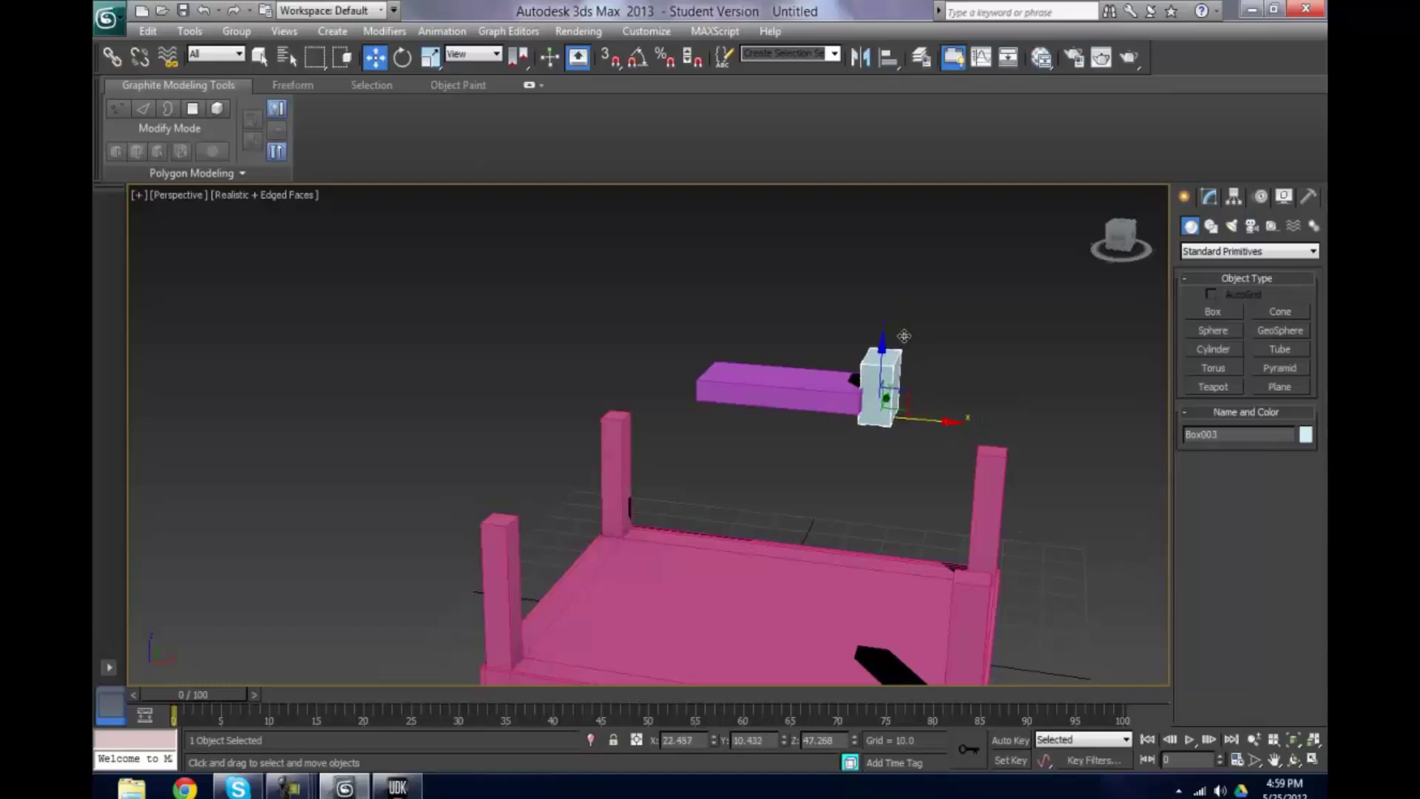
left_click_drag(883, 346, 885, 371)
left_click(1083, 296)
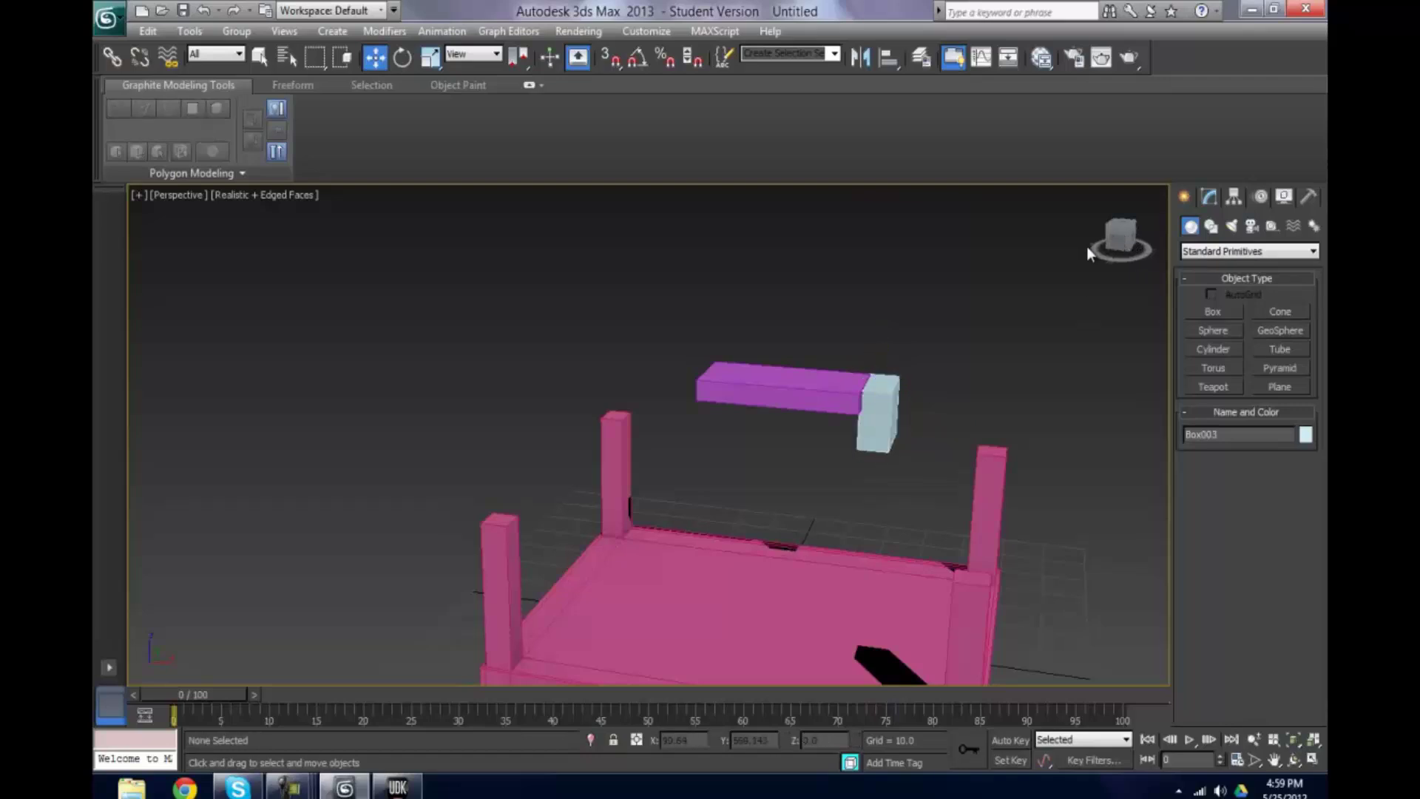
Shift the light blue box along Y to about 6.8 to line it up with the purple box's sides.
left_click_drag(1085, 246, 1110, 261)
left_click(889, 393)
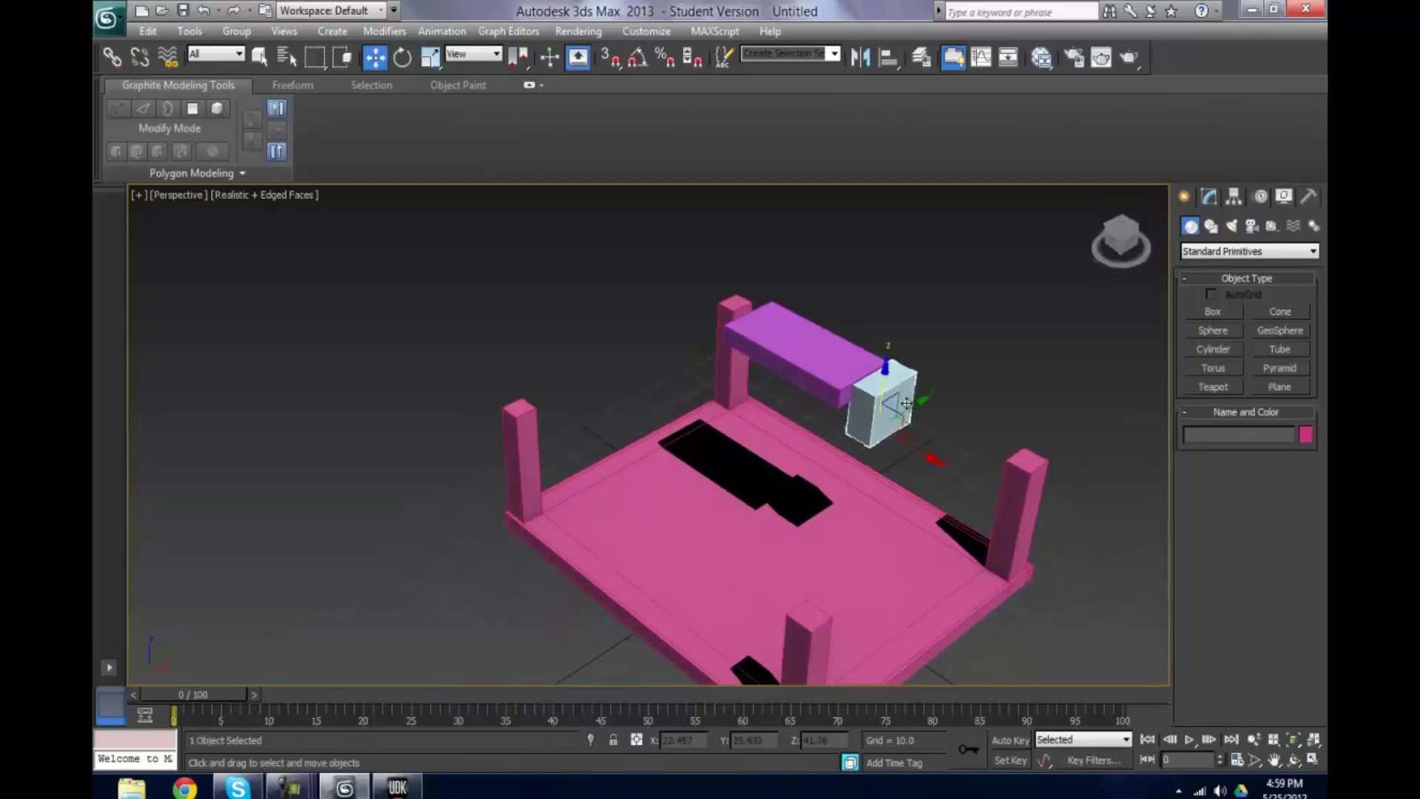
left_click(924, 404)
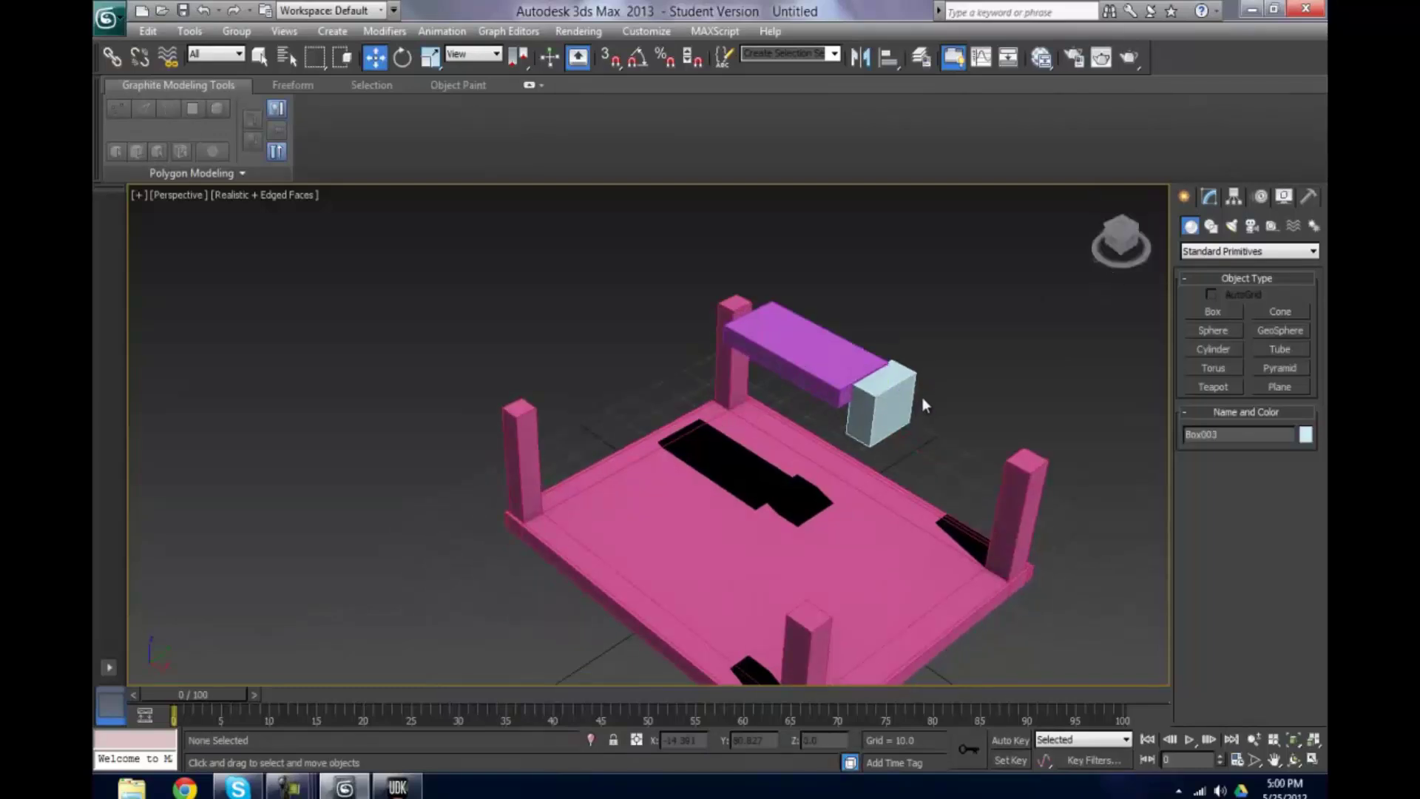
left_click(895, 402)
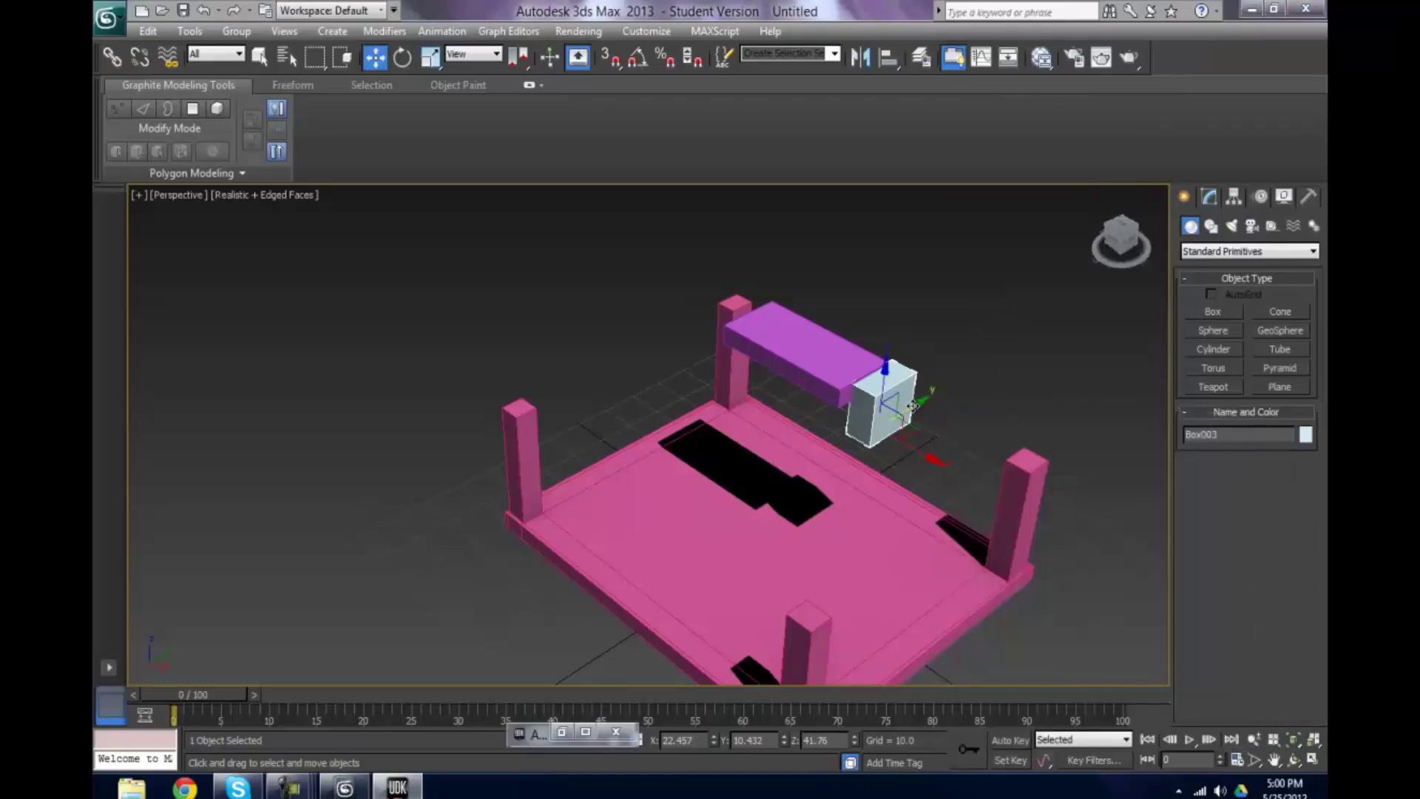
left_click_drag(913, 405, 911, 412)
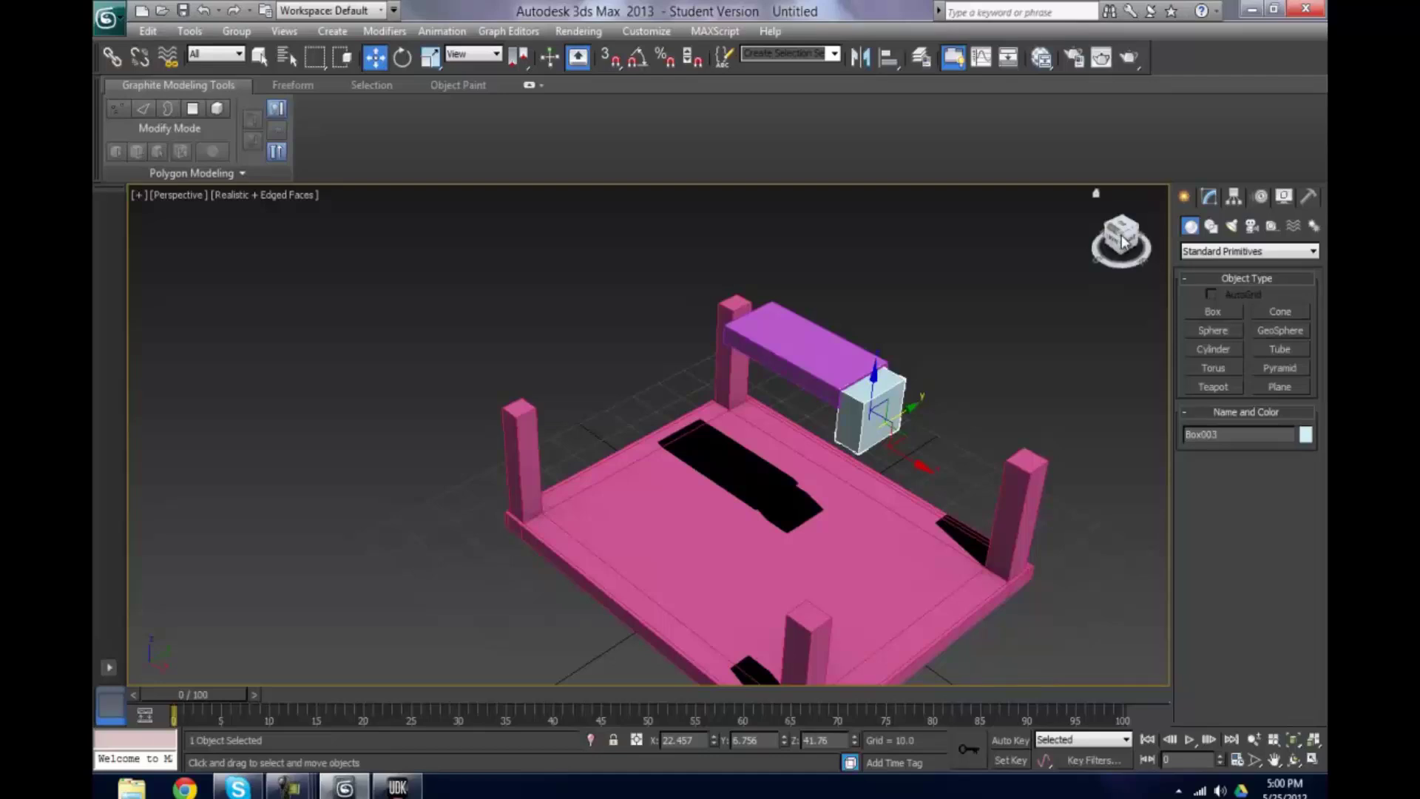
Restore the four-viewport layout, make the Front view active and clear the selection.
left_click_drag(1131, 236, 1165, 233)
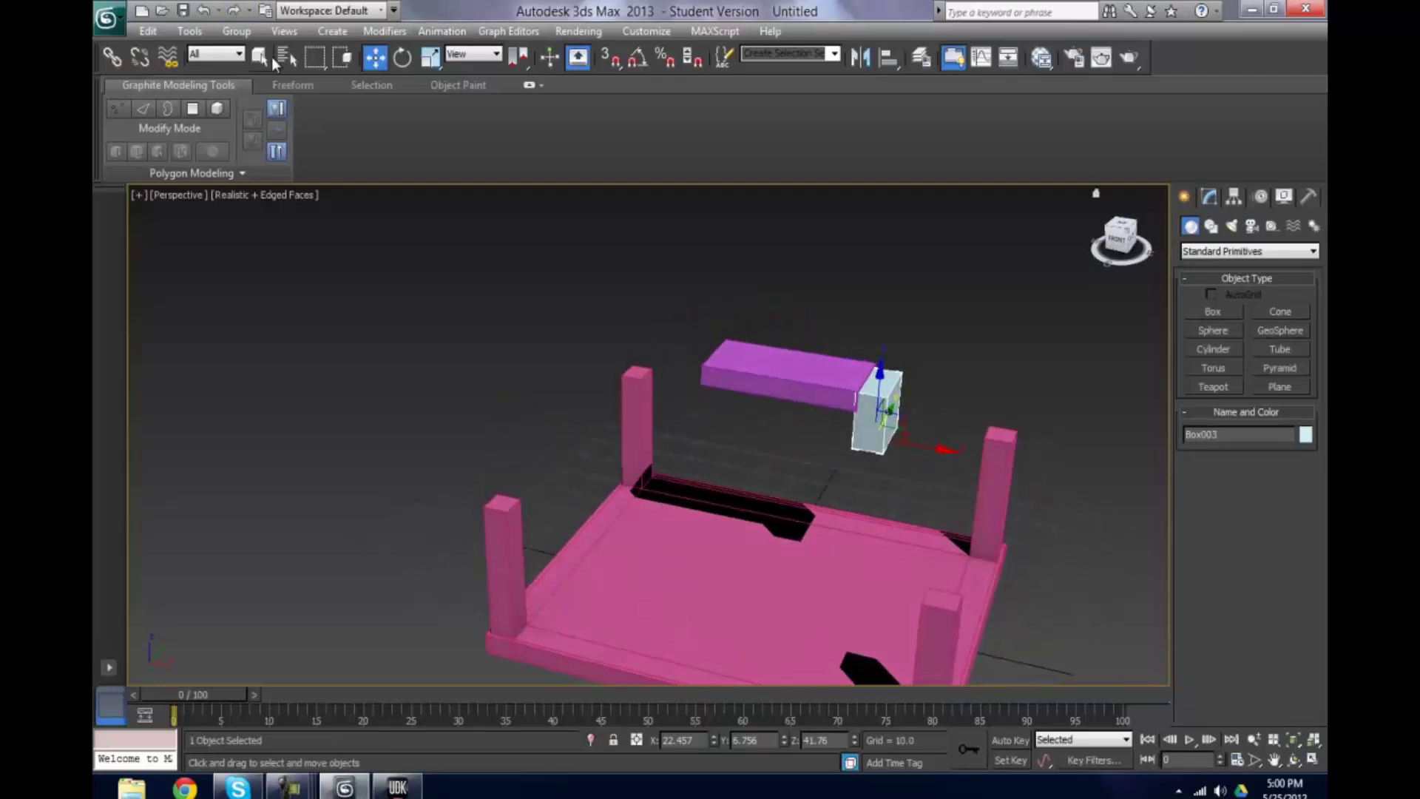
left_click(332, 31)
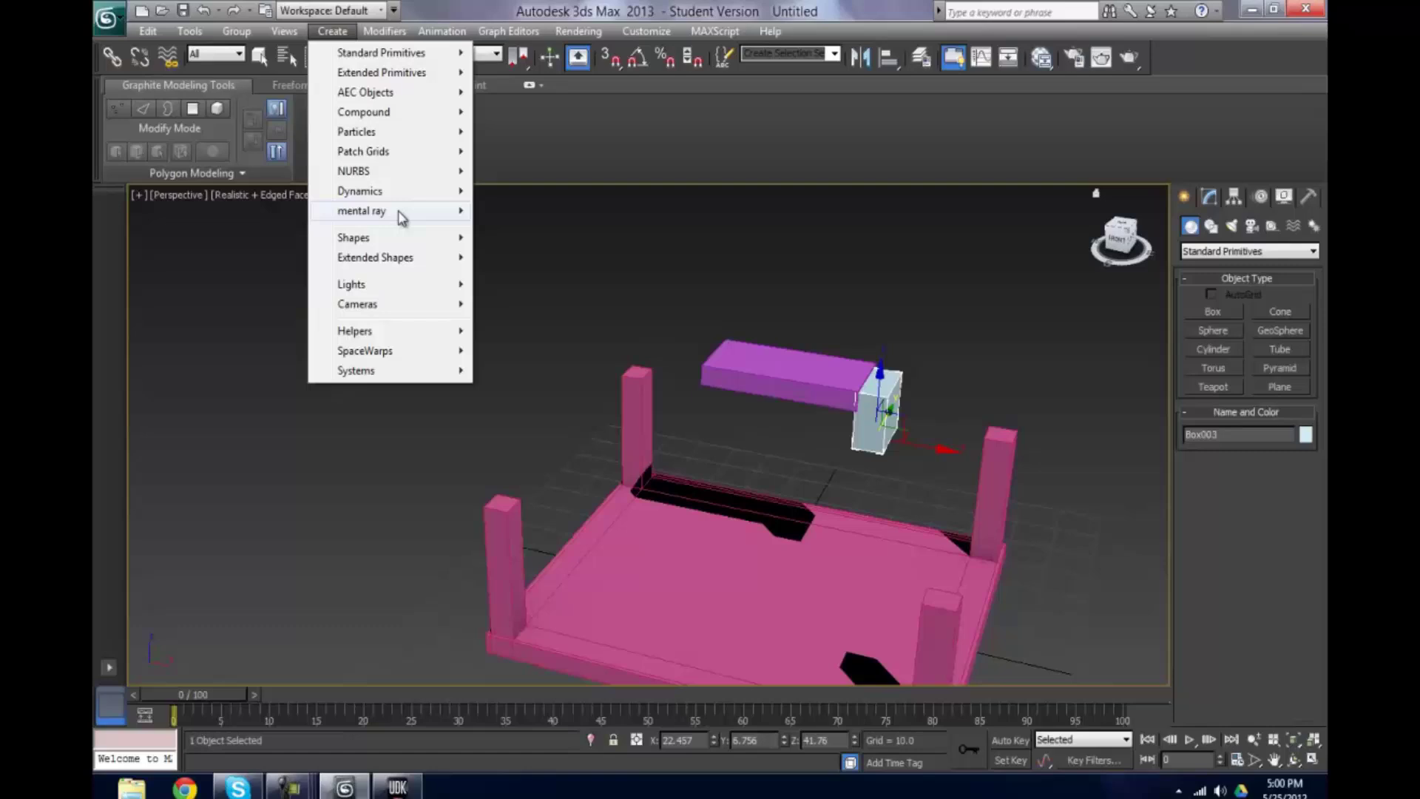
left_click(138, 196)
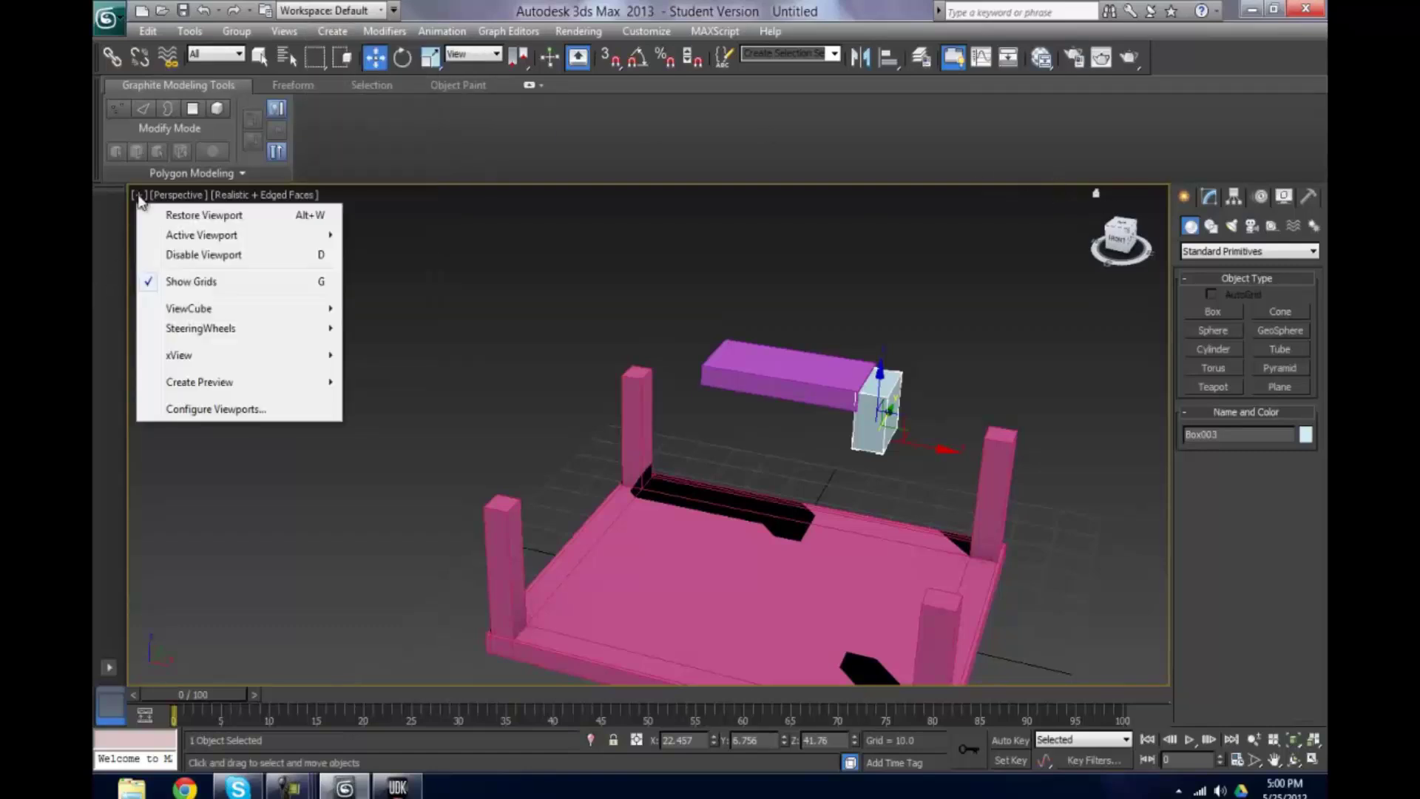
left_click(204, 216)
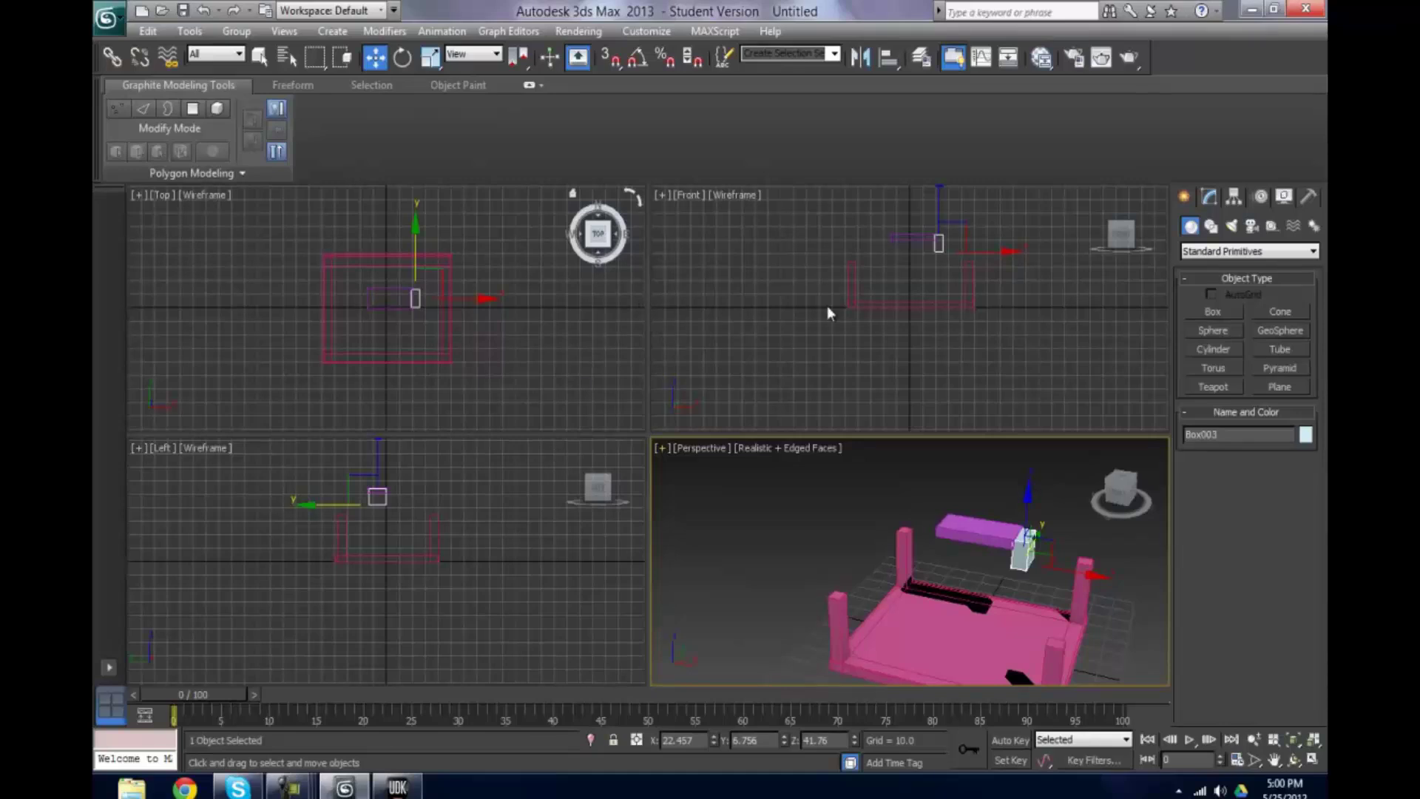
right_click(947, 310)
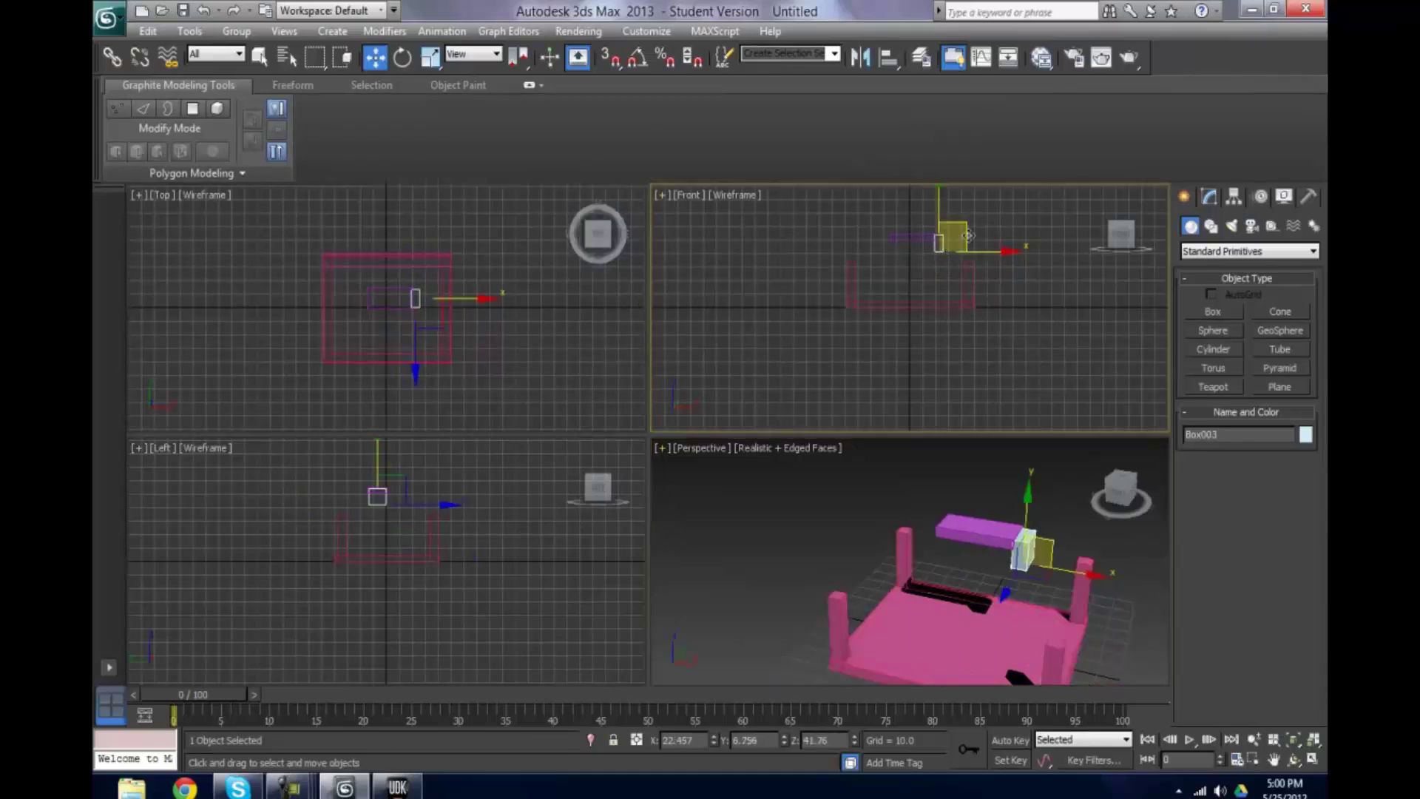
left_click(977, 238)
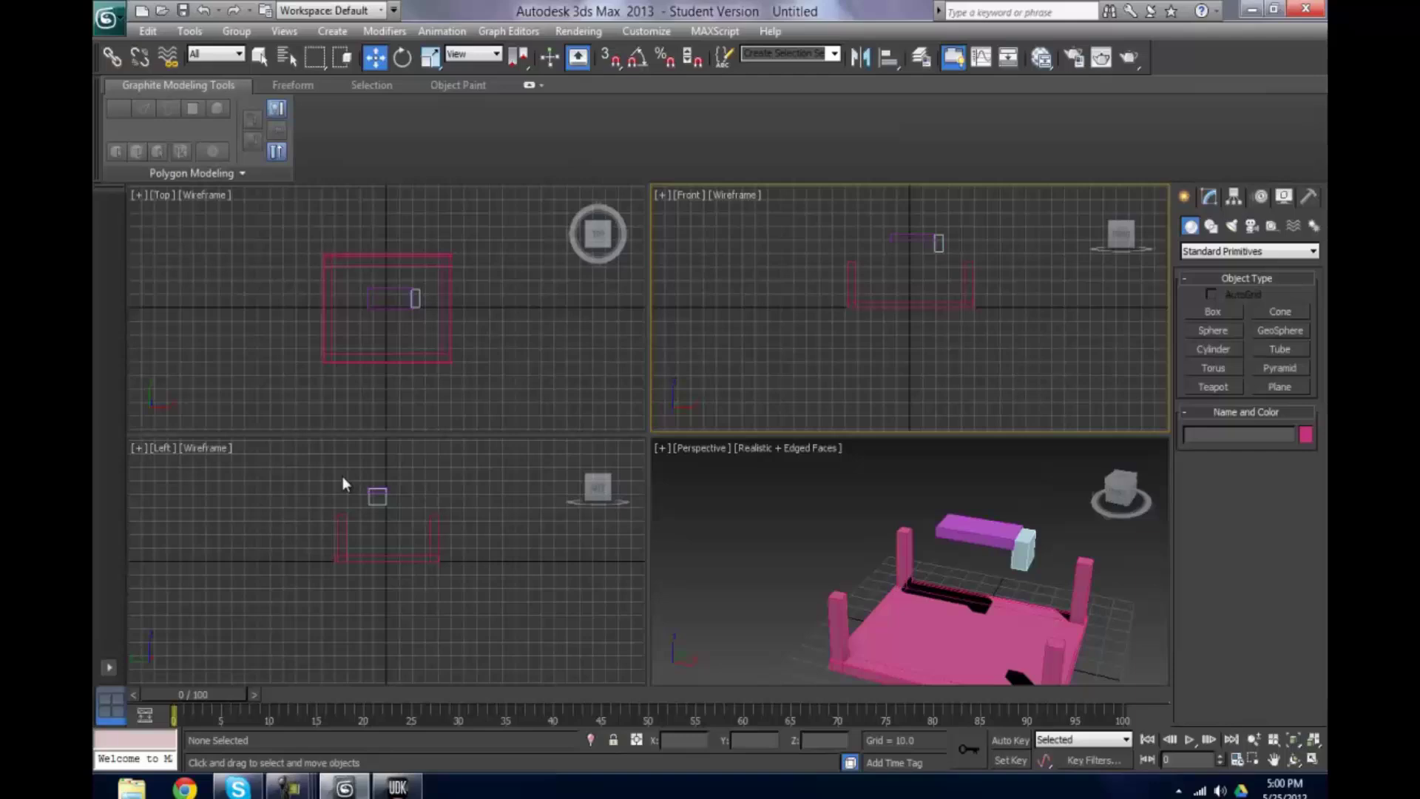
Create a short Bones IK Chain in the Front view at the purple box's free end, directed away from the light blue box.
left_click(329, 31)
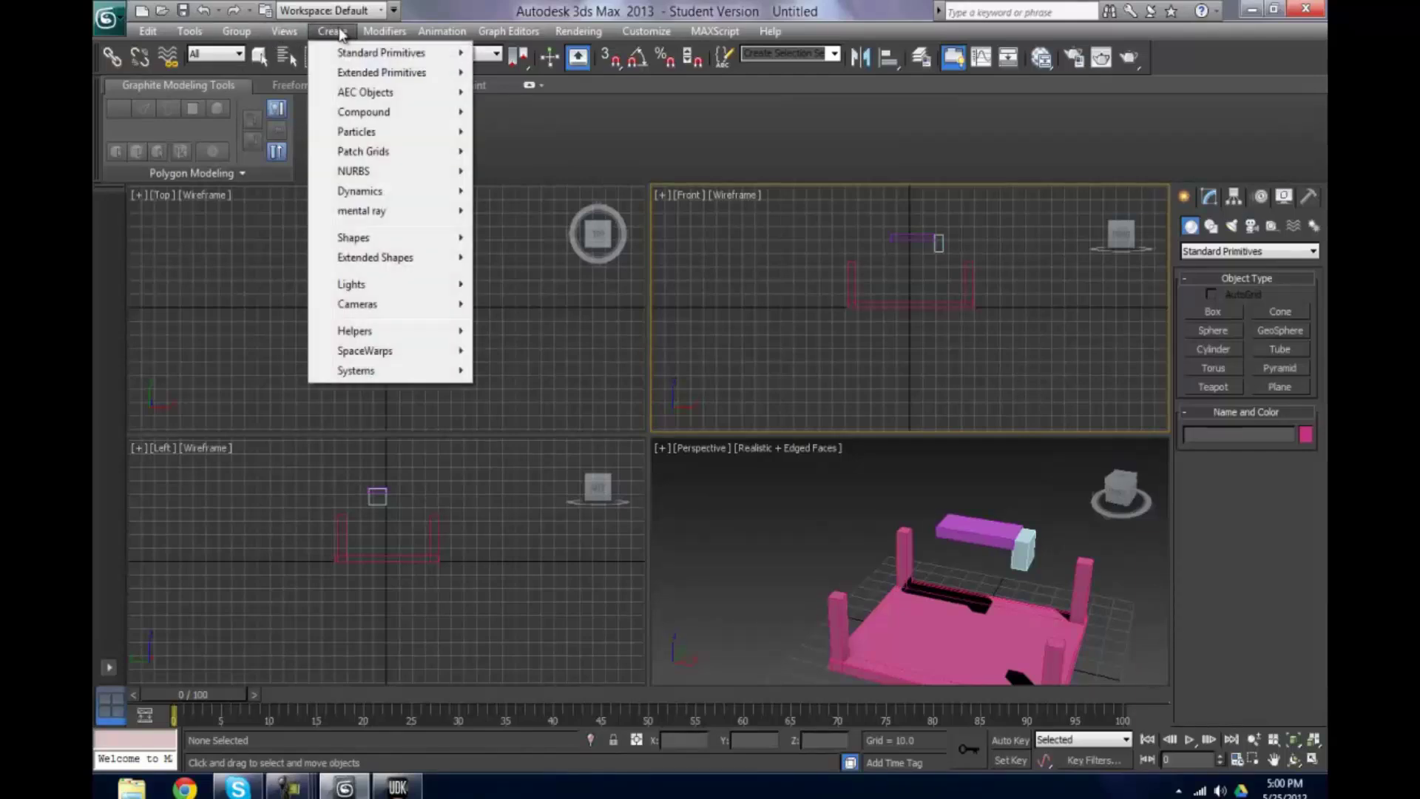
mouse_move(413, 377)
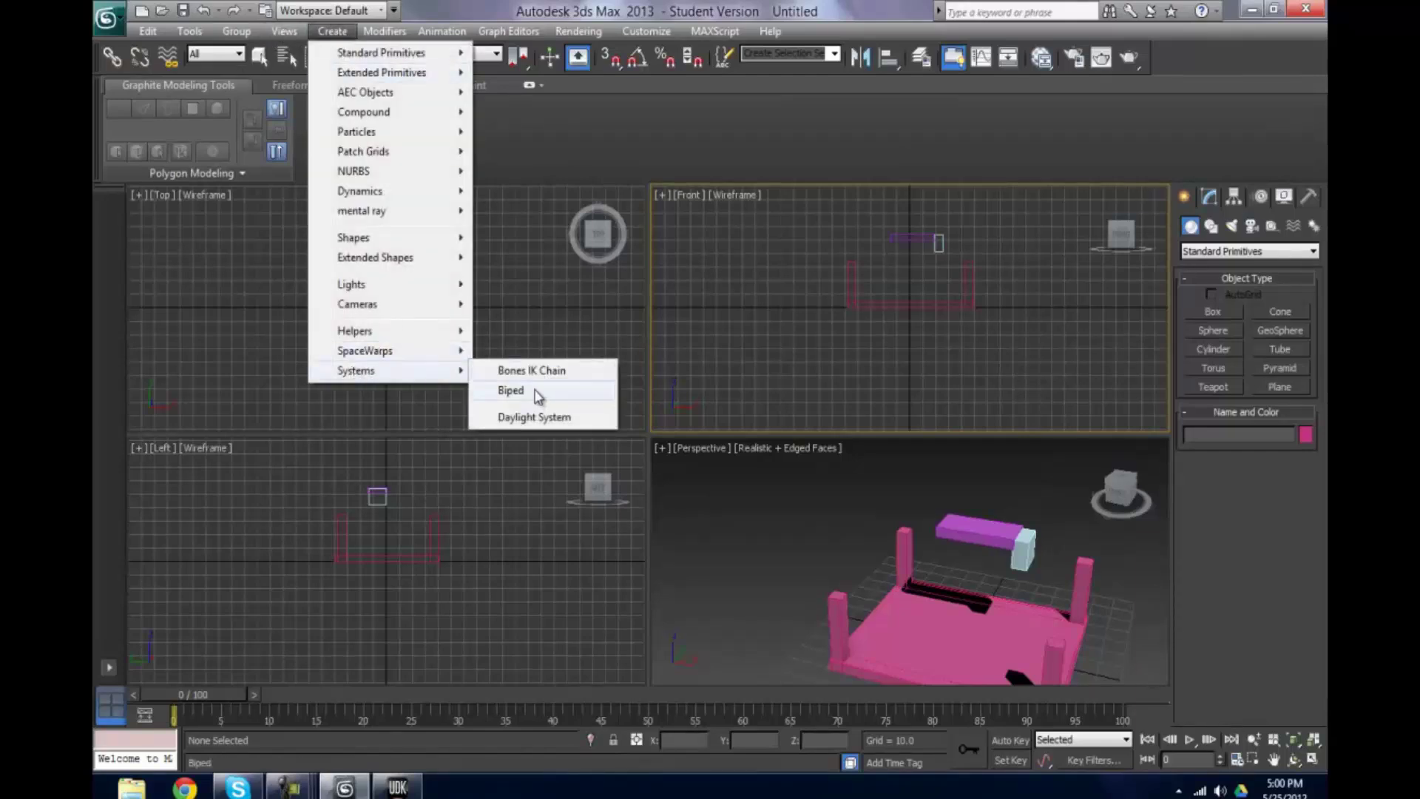
left_click(522, 370)
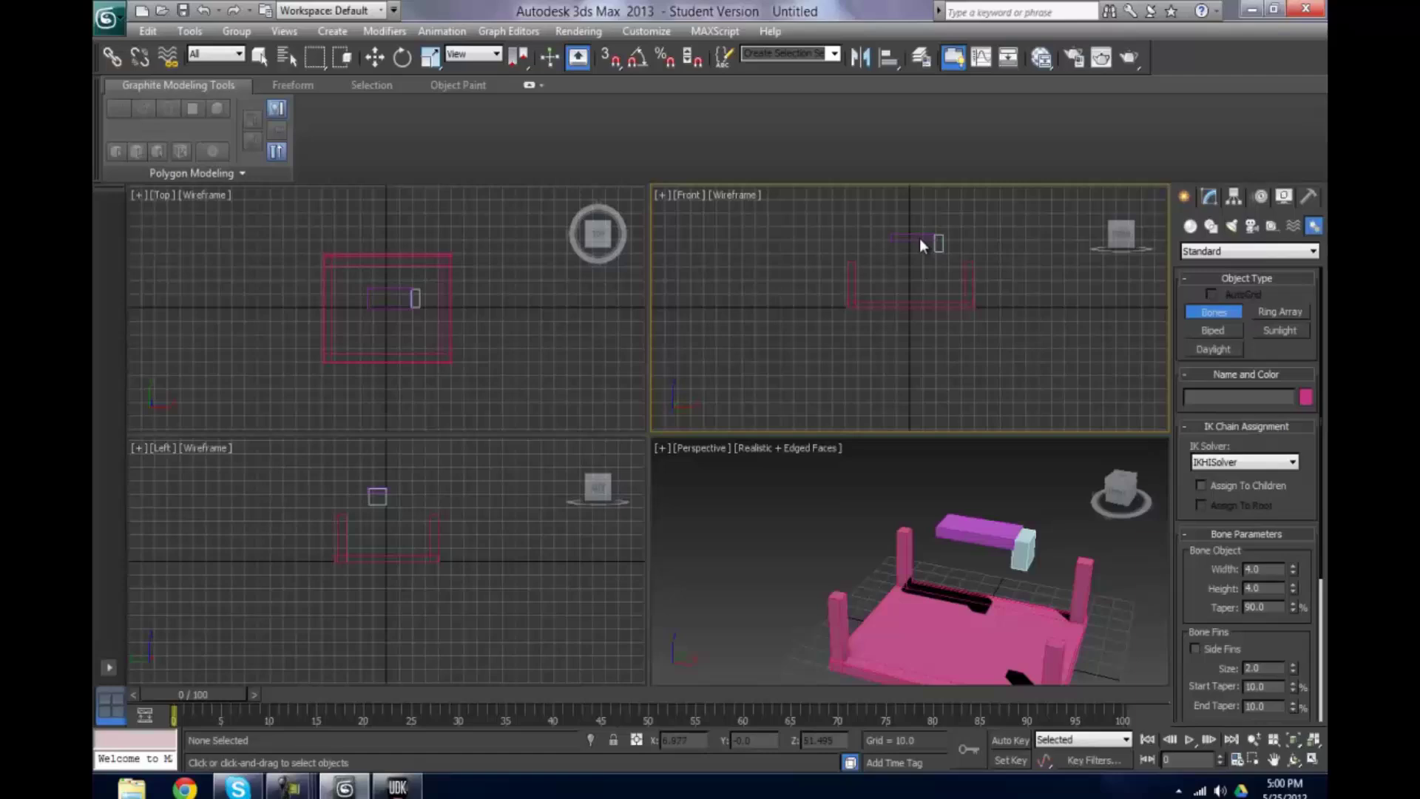
left_click(899, 240)
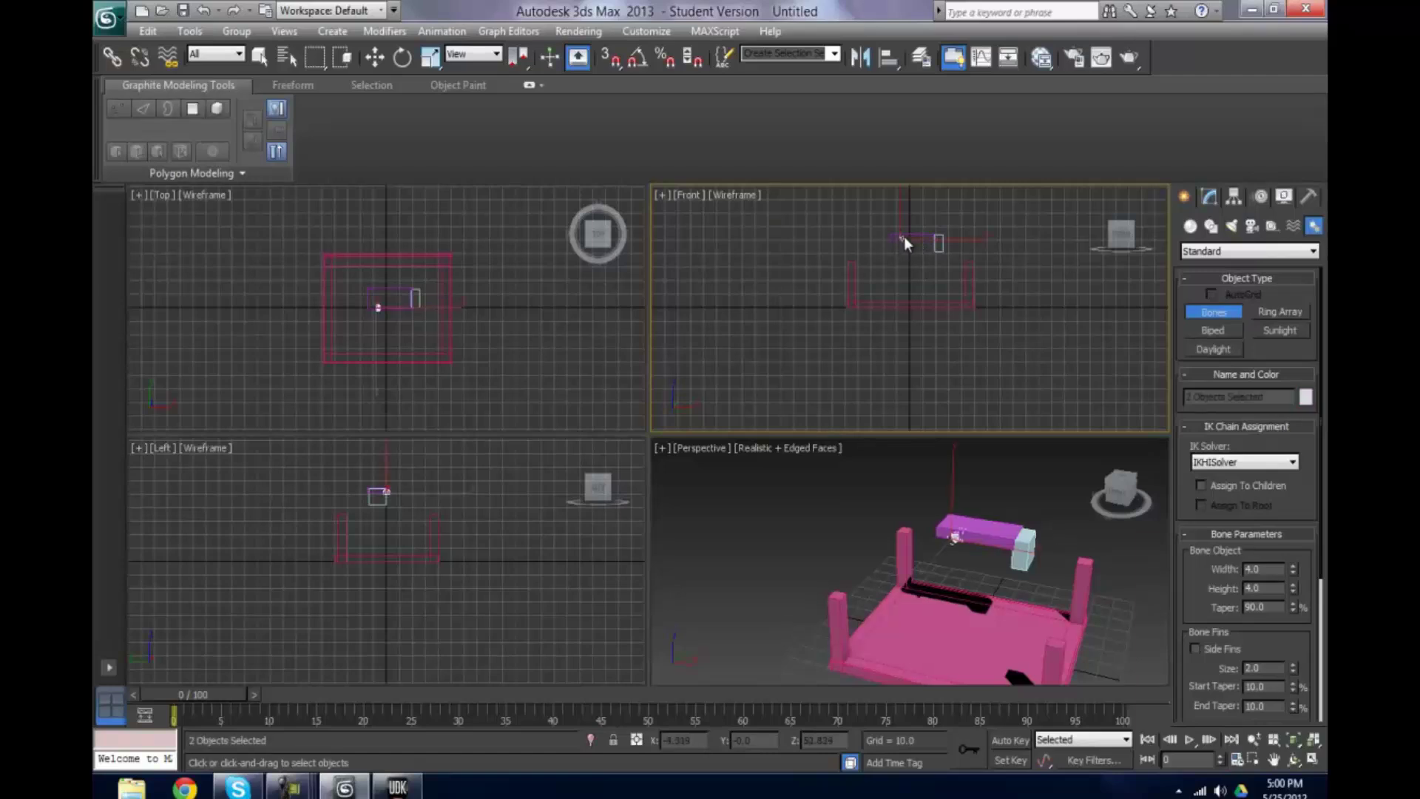
left_click(940, 238)
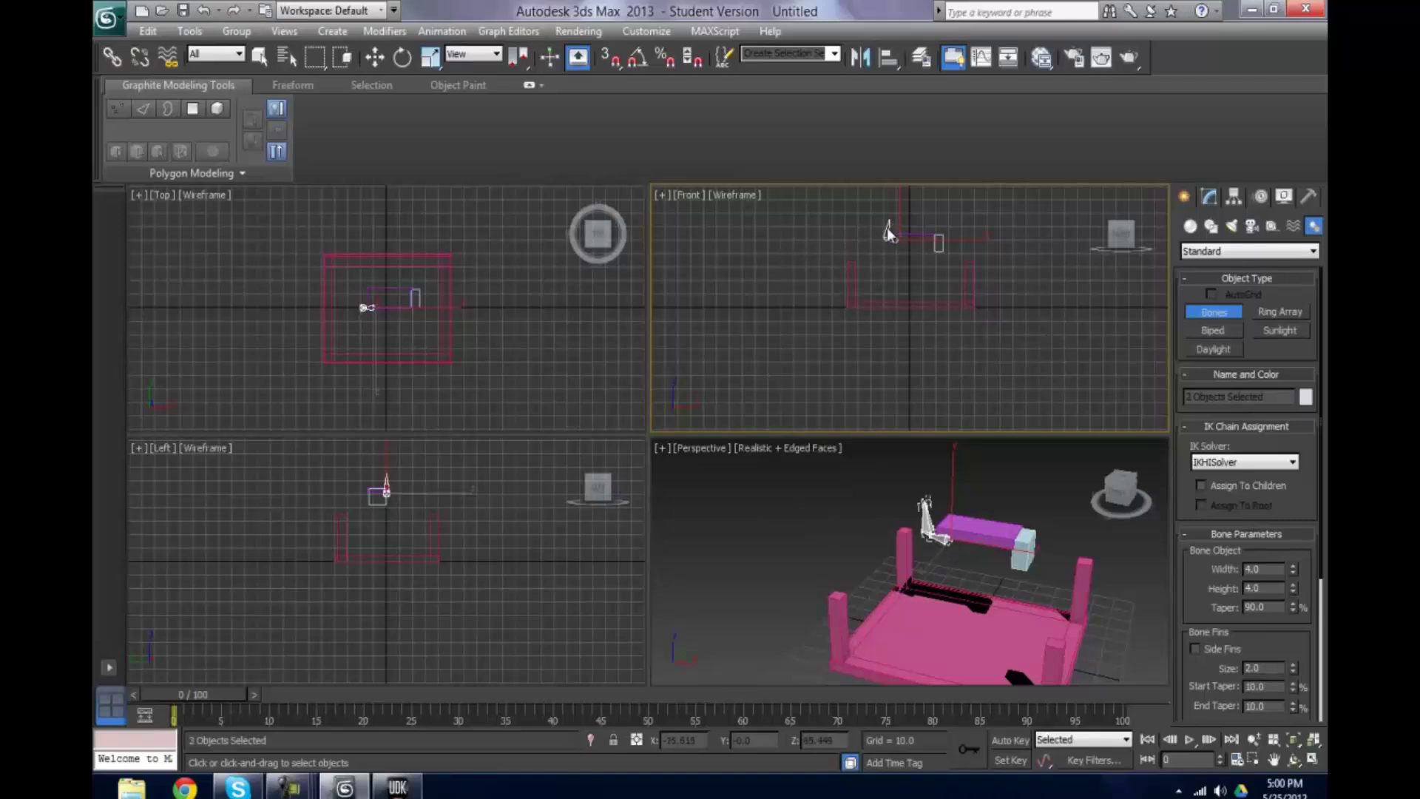
left_click(824, 288)
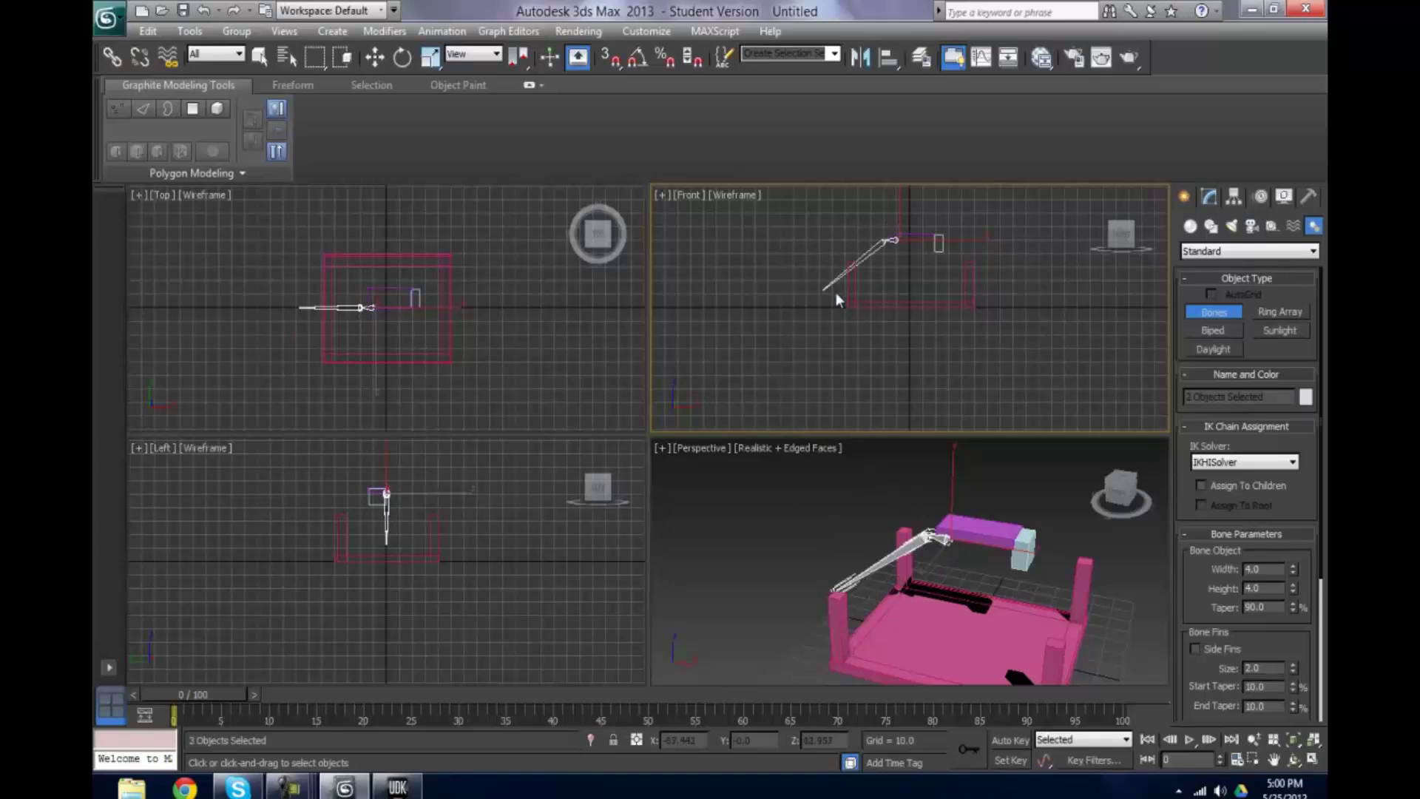
right_click(837, 255)
left_click(837, 255)
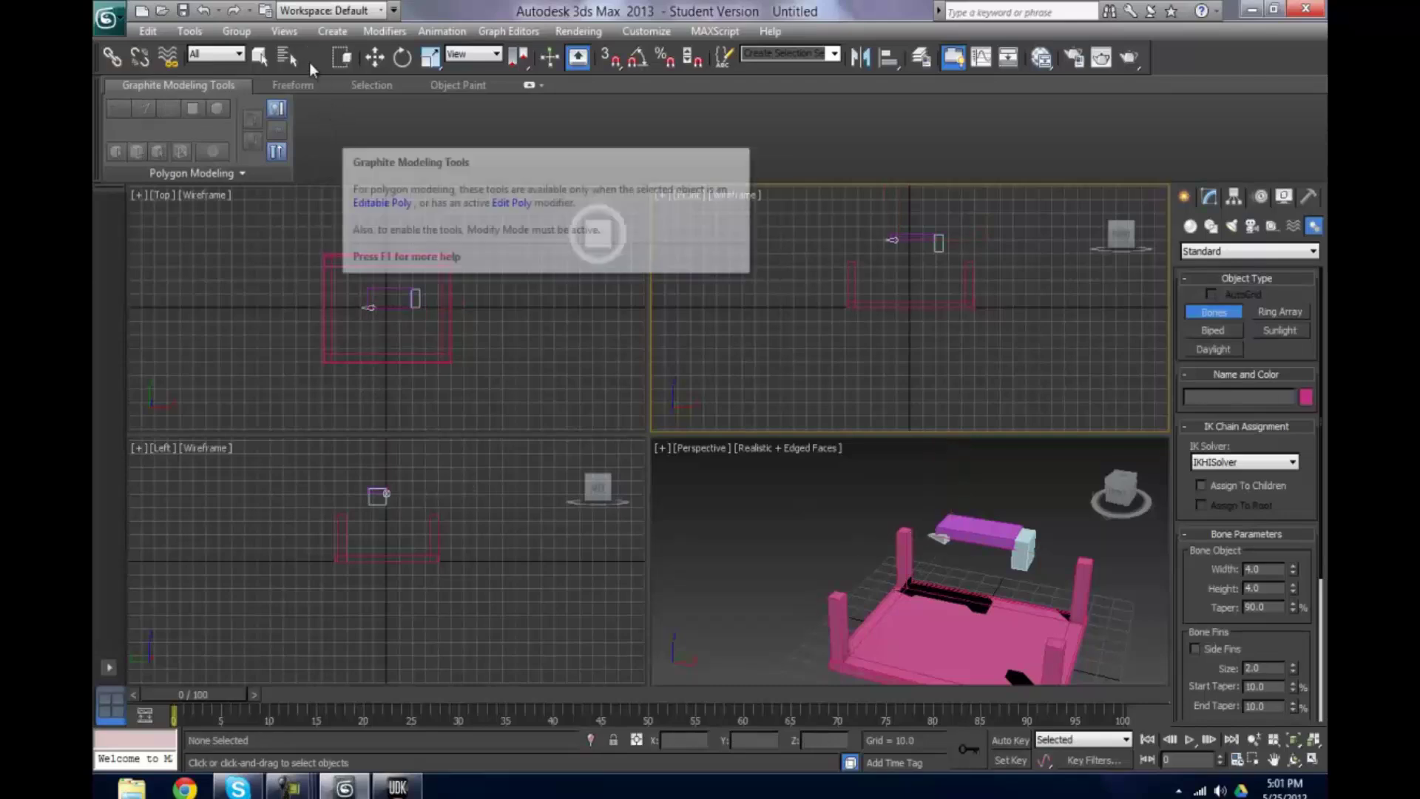
Move the bone along Y to about 8 to centre it across the purple box's width, and clear the selection.
left_click(375, 59)
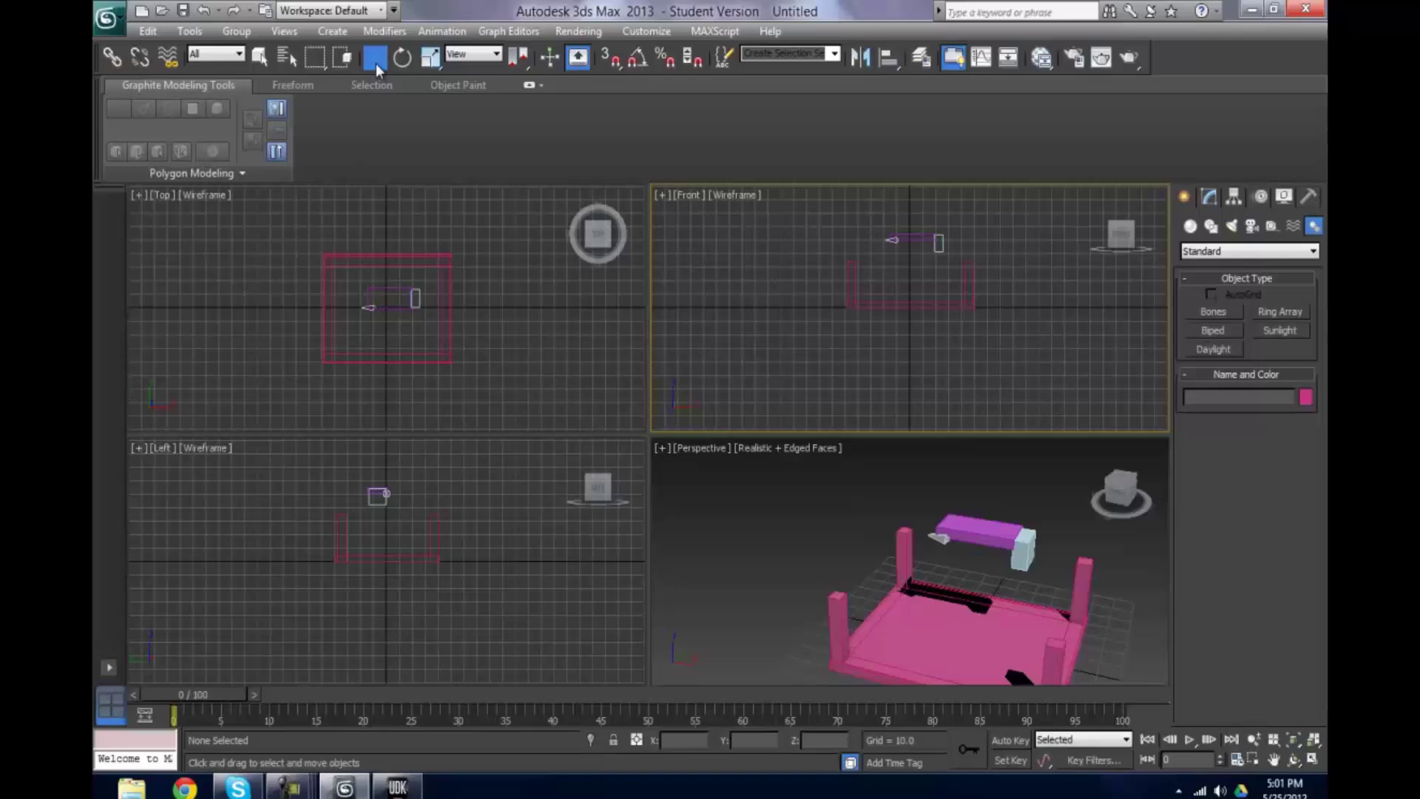
left_click(371, 309)
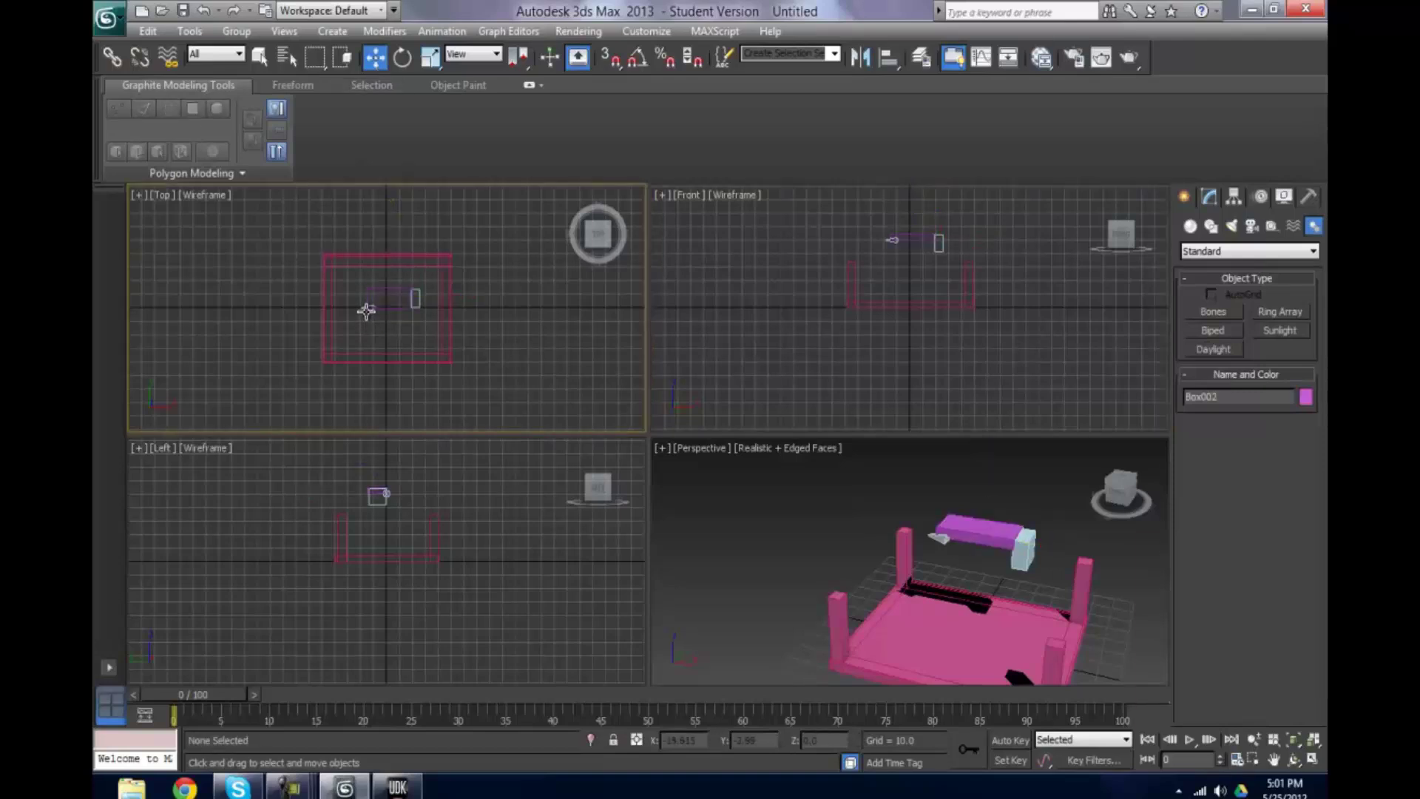
left_click_drag(368, 308, 383, 314)
key("ctrl+z")
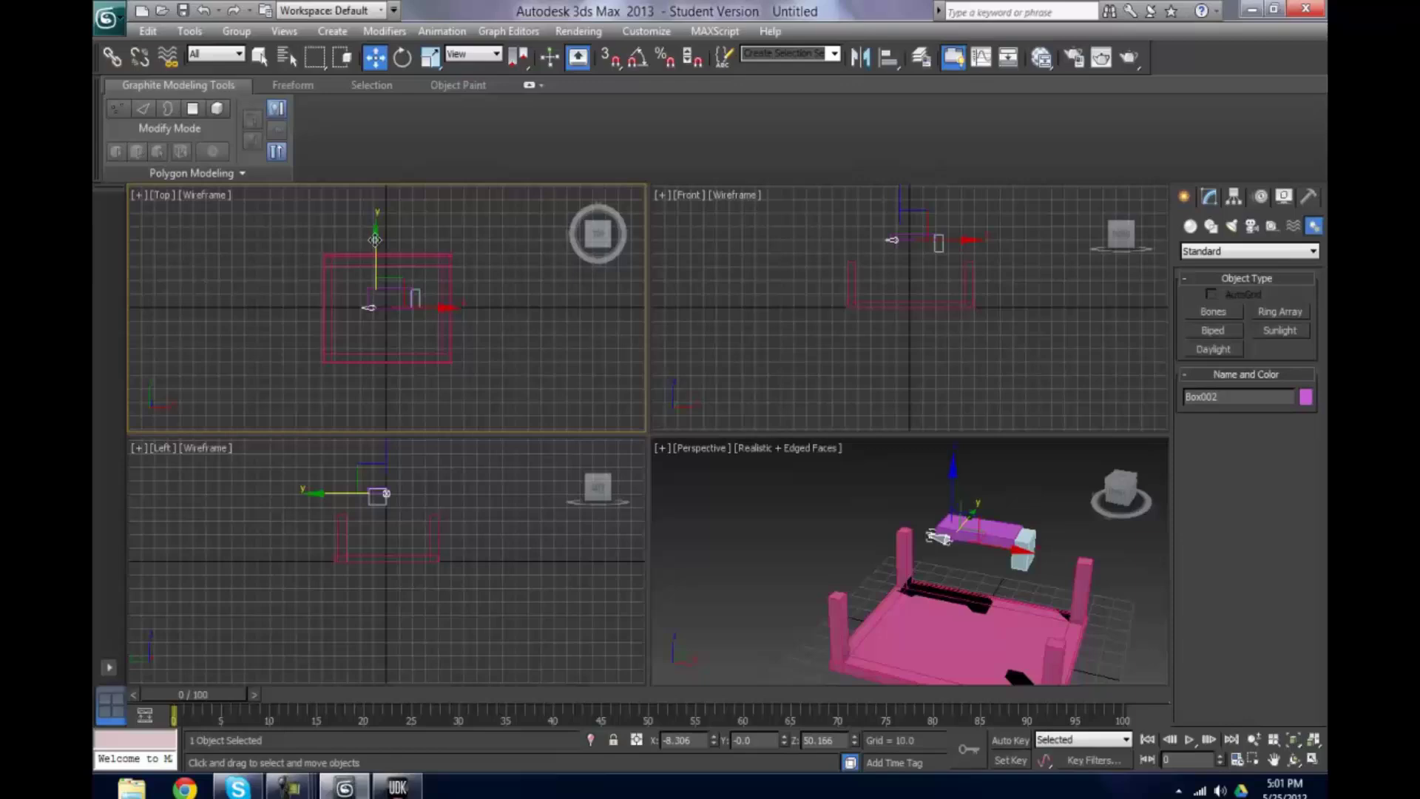
key("ctrl+z")
right_click(1089, 462)
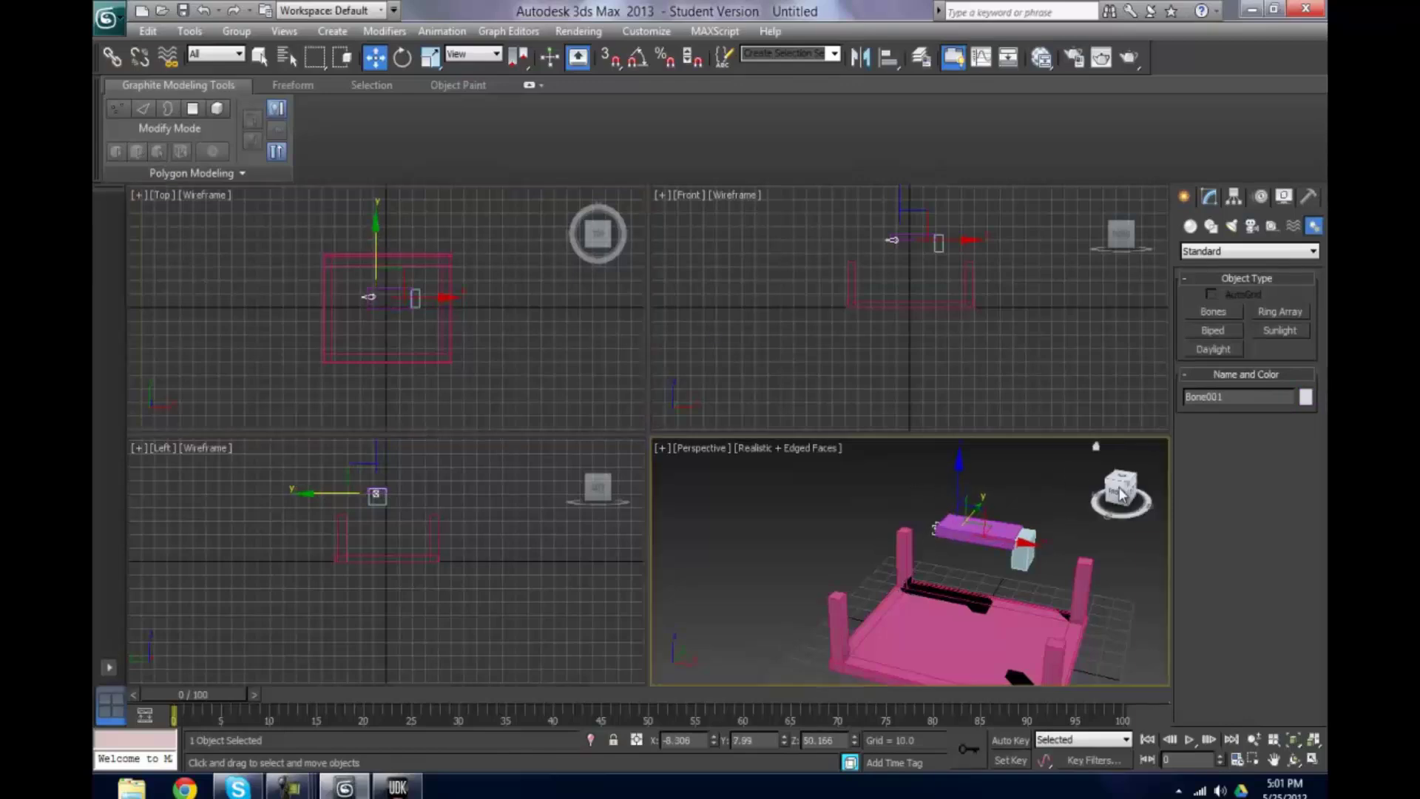
left_click(1161, 494)
left_click_drag(1109, 497, 902, 537)
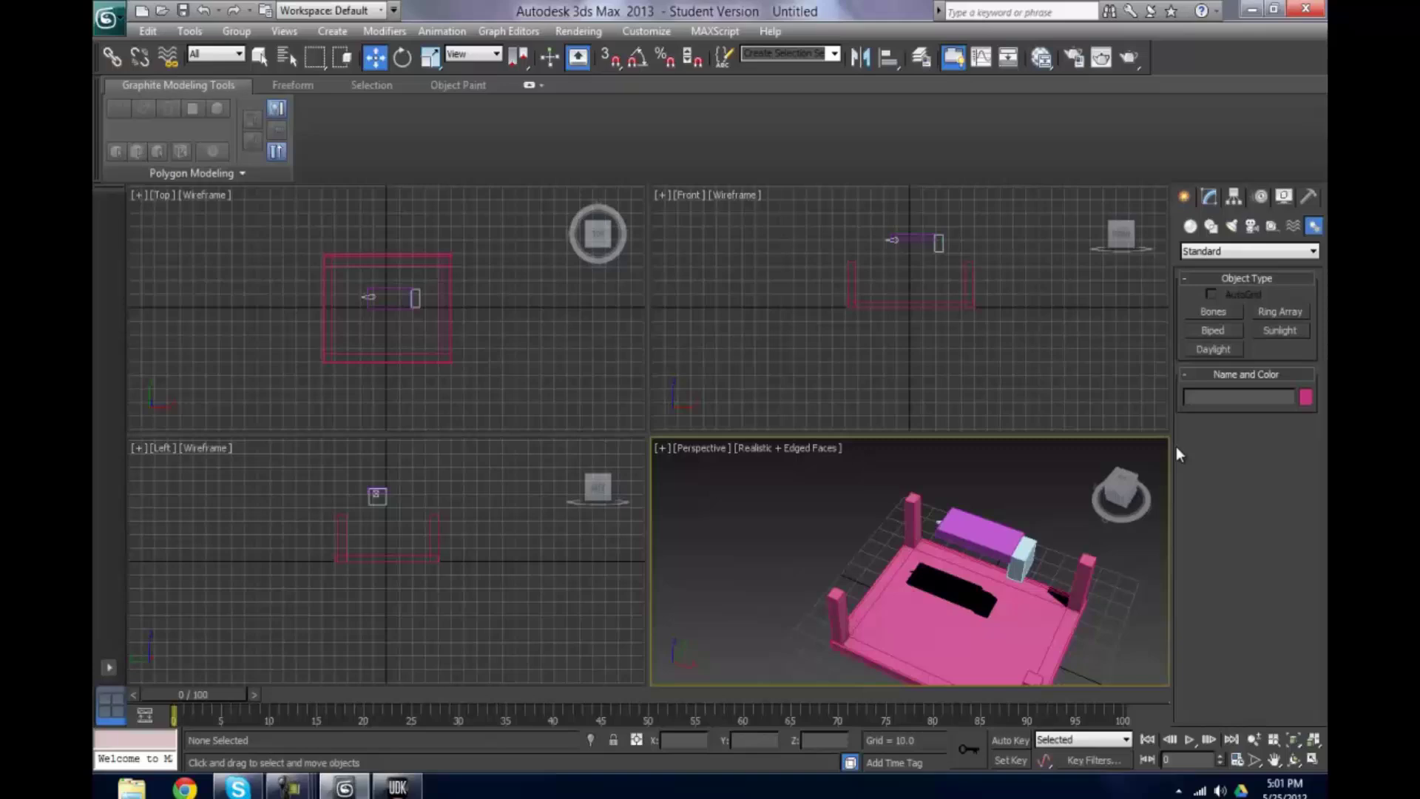
left_click_drag(1124, 486, 970, 491)
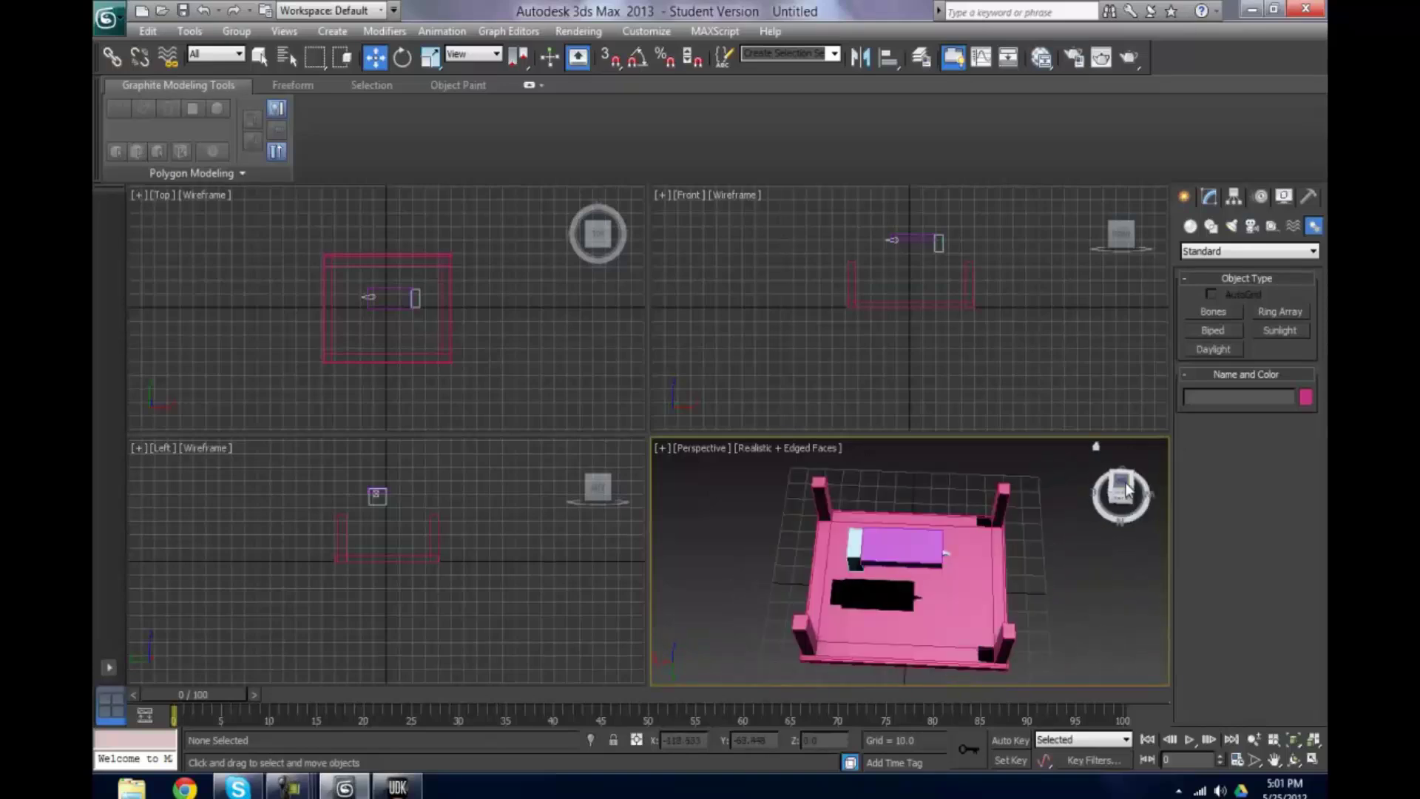